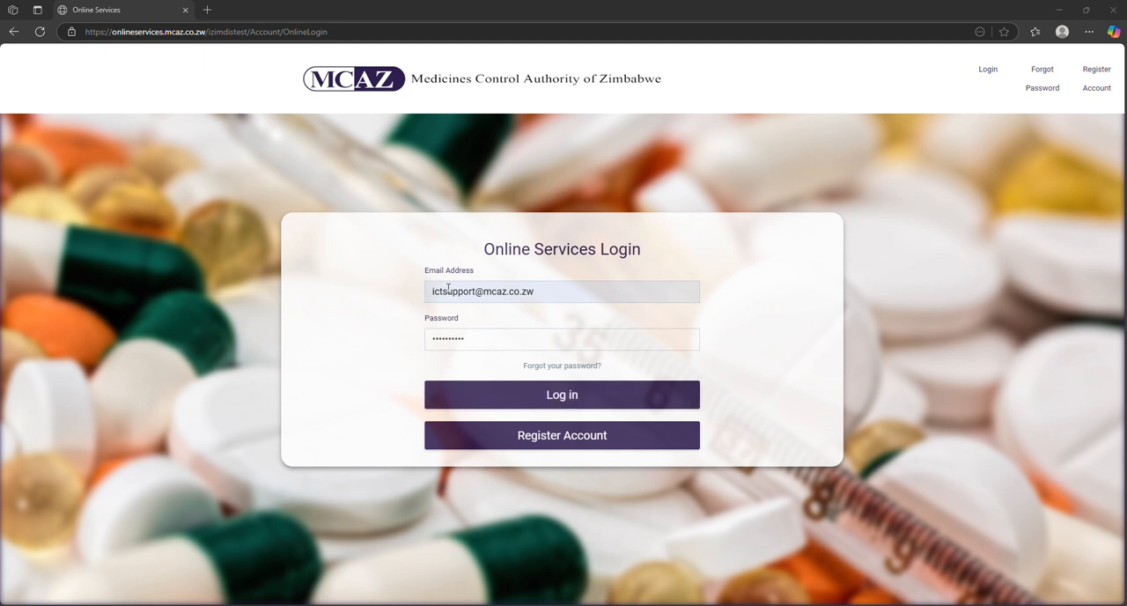
# Log in to the online services, decline saving the password, and start a new person licence application for Pharmacist (Locum)
pyautogui.click(628, 403)
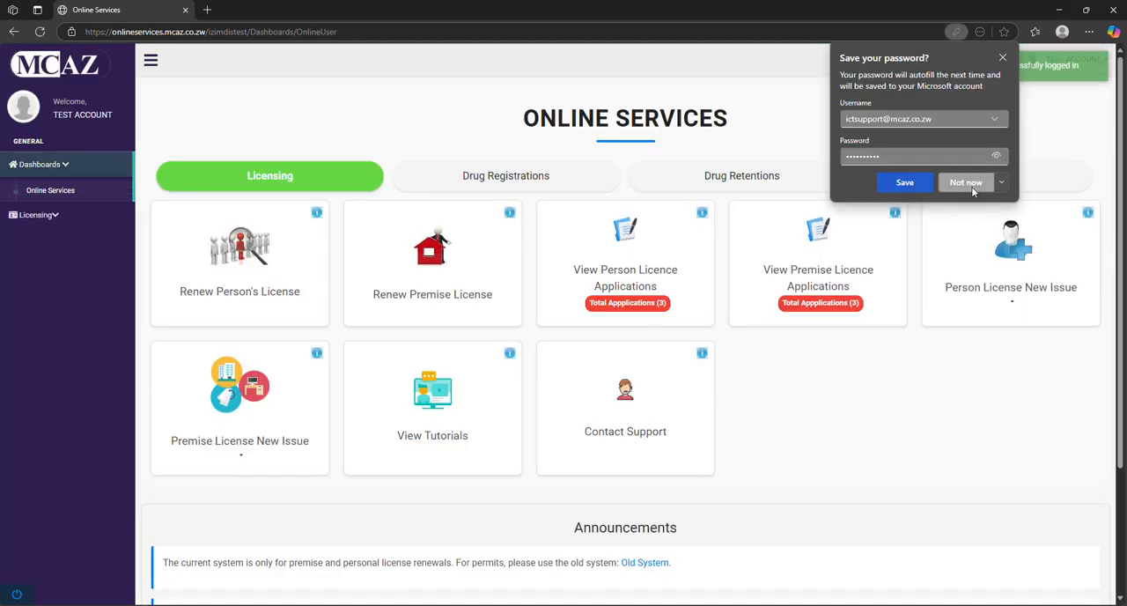
pyautogui.click(968, 183)
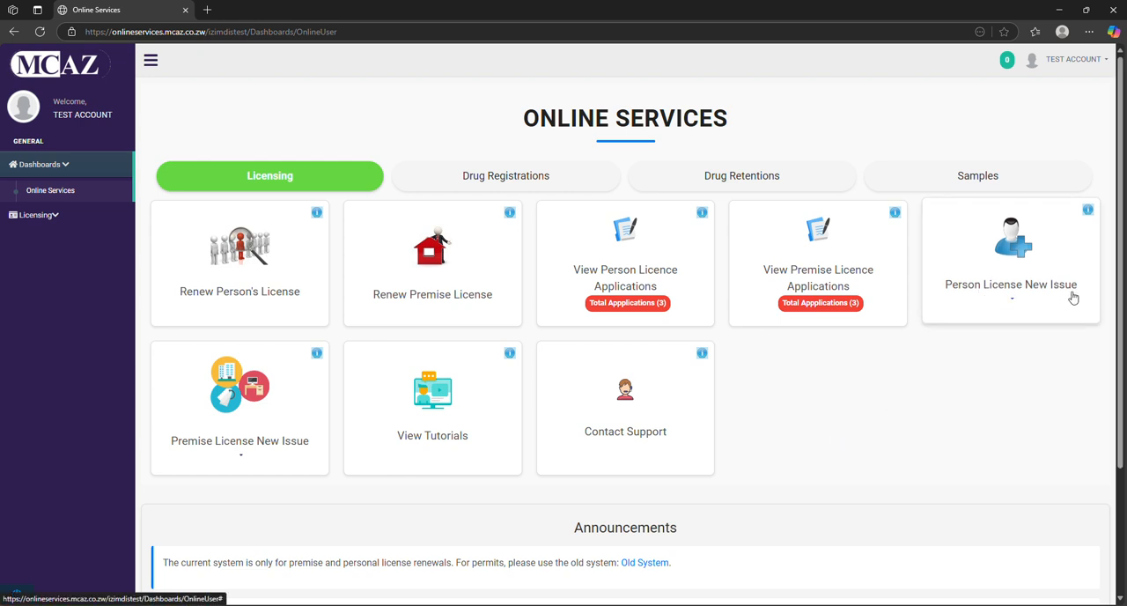
pyautogui.click(1013, 300)
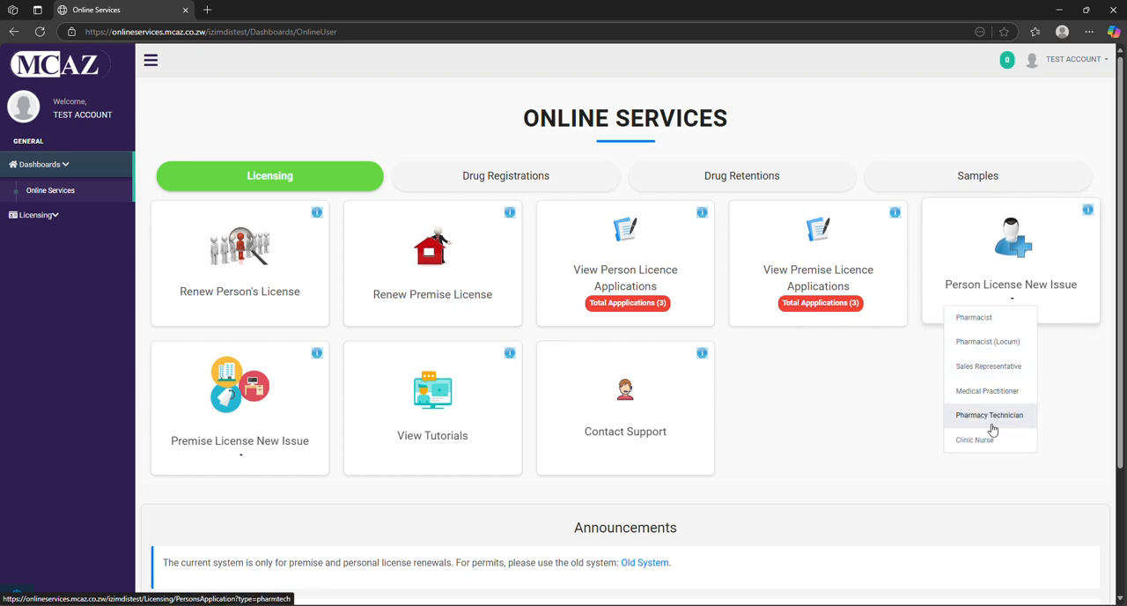
pyautogui.click(988, 341)
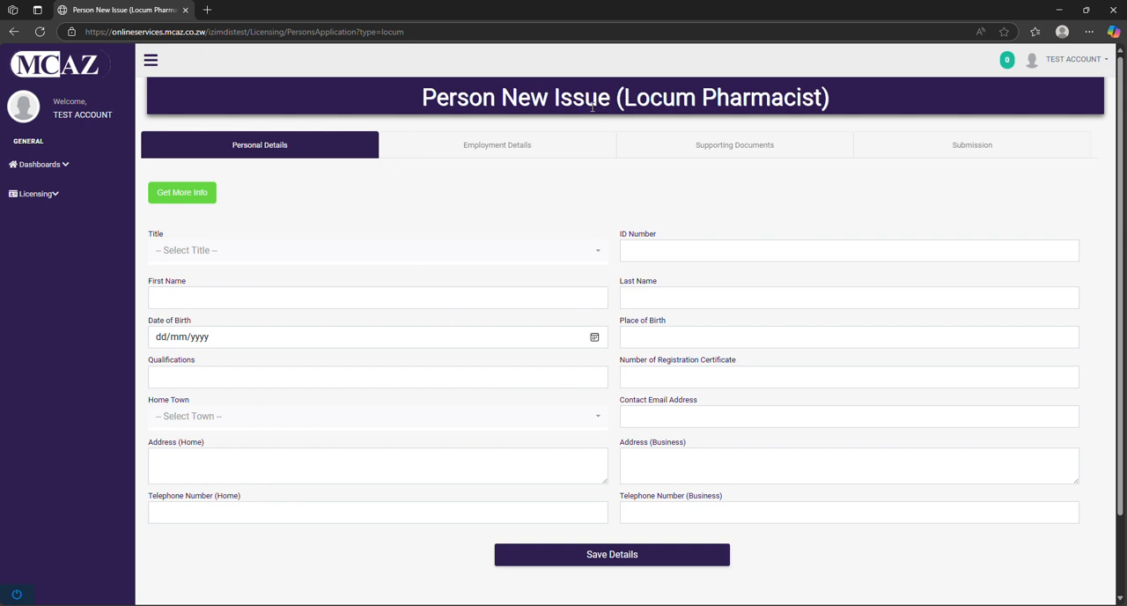
# Complete the applicant's personal details with title MR, qualification PHARMACIST, home town HARARE and the identity and contact fields, and save them
pyautogui.scroll(-1, 449, 214)
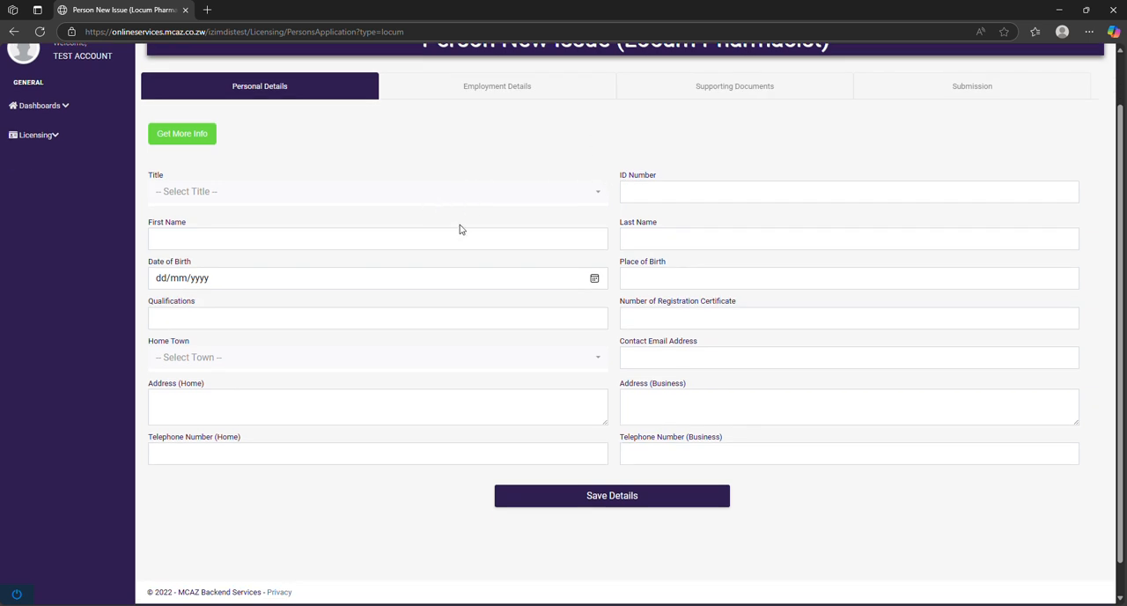
pyautogui.click(547, 192)
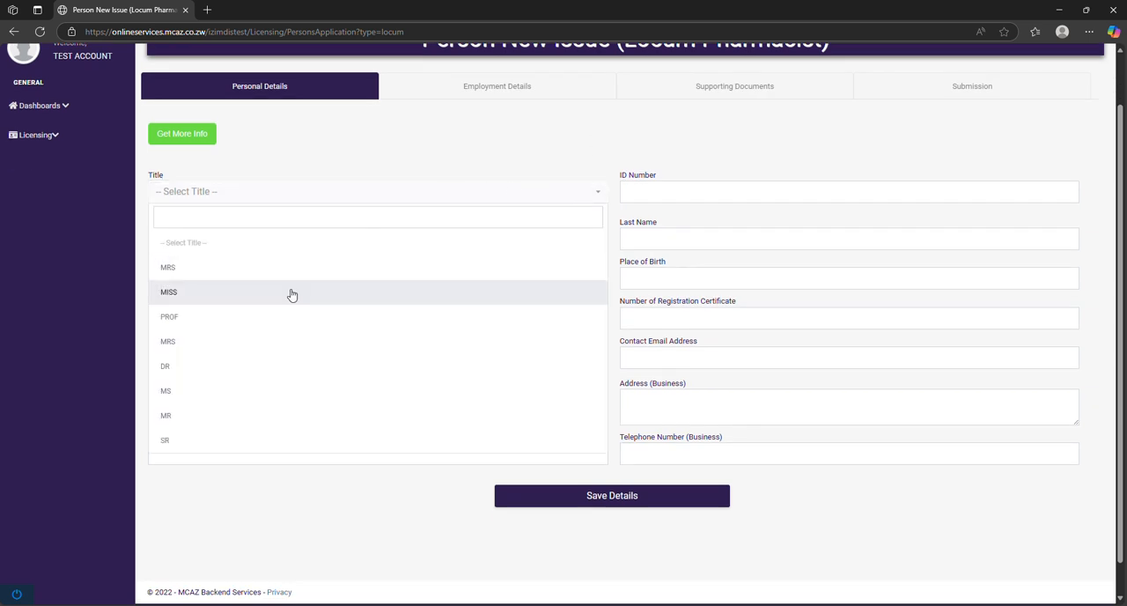
pyautogui.click(323, 415)
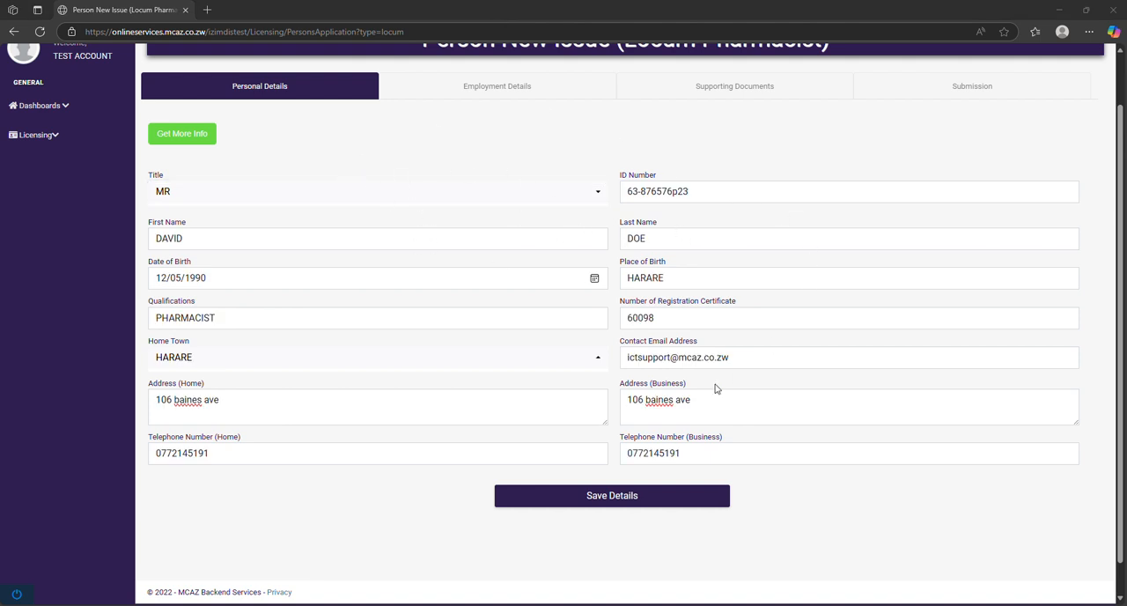
pyautogui.click(591, 503)
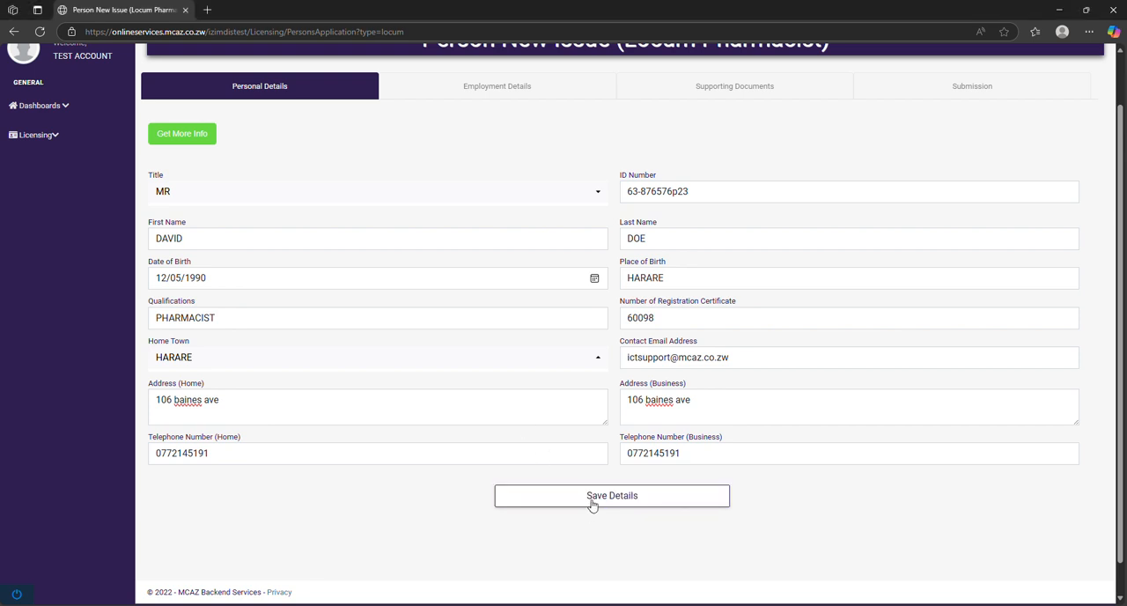
pyautogui.click(591, 503)
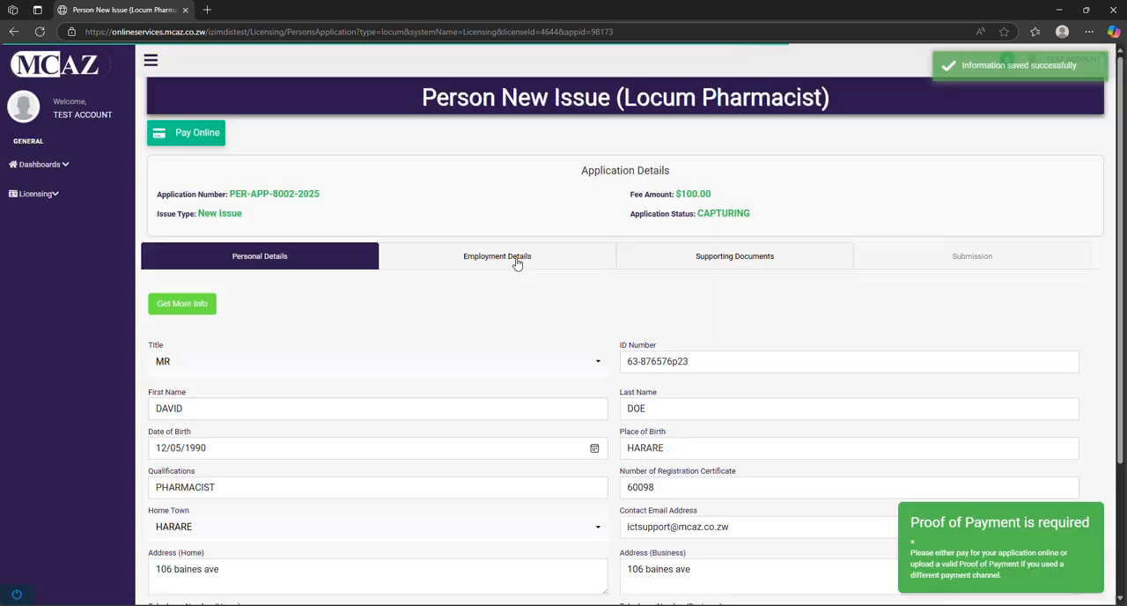
# In the employment details, set the present place of employment to LOCUM and the applicant's position to Supervisor
pyautogui.scroll(-2, 500, 358)
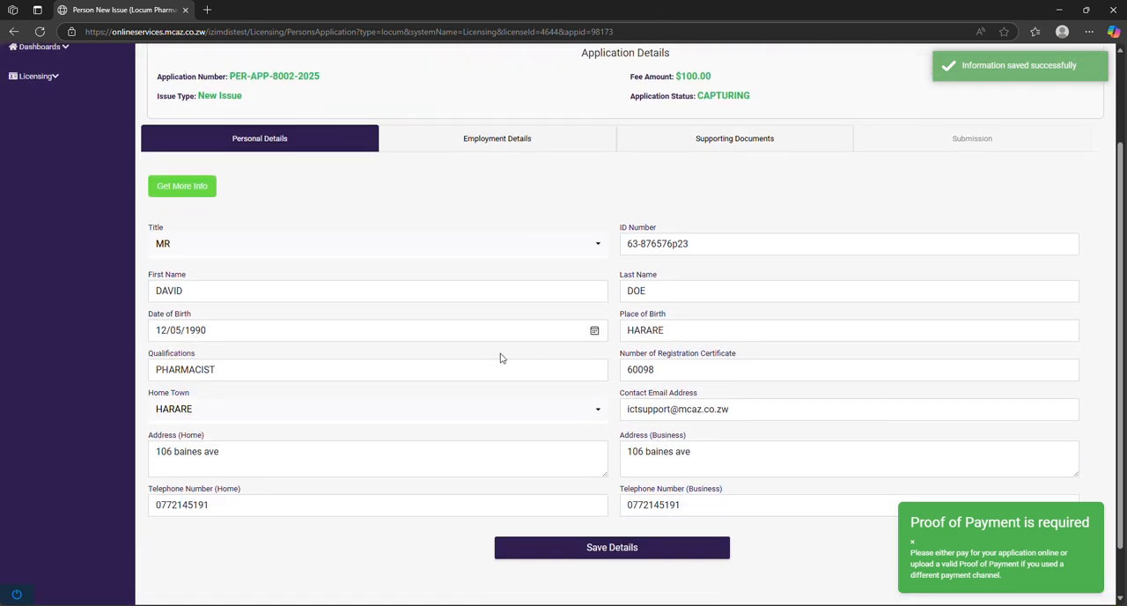
pyautogui.click(514, 141)
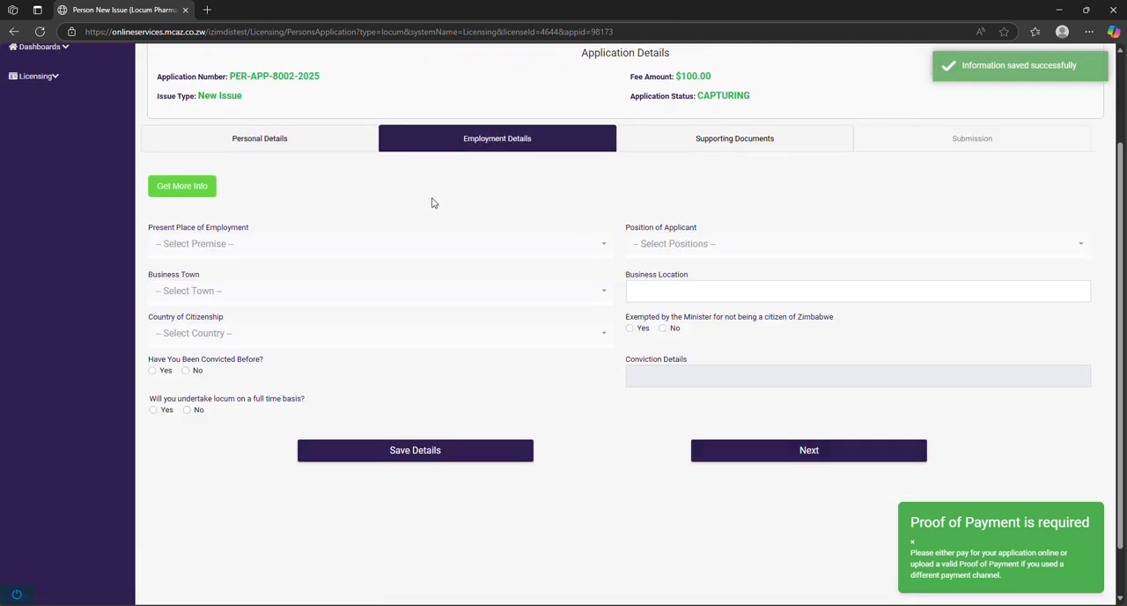
pyautogui.click(390, 244)
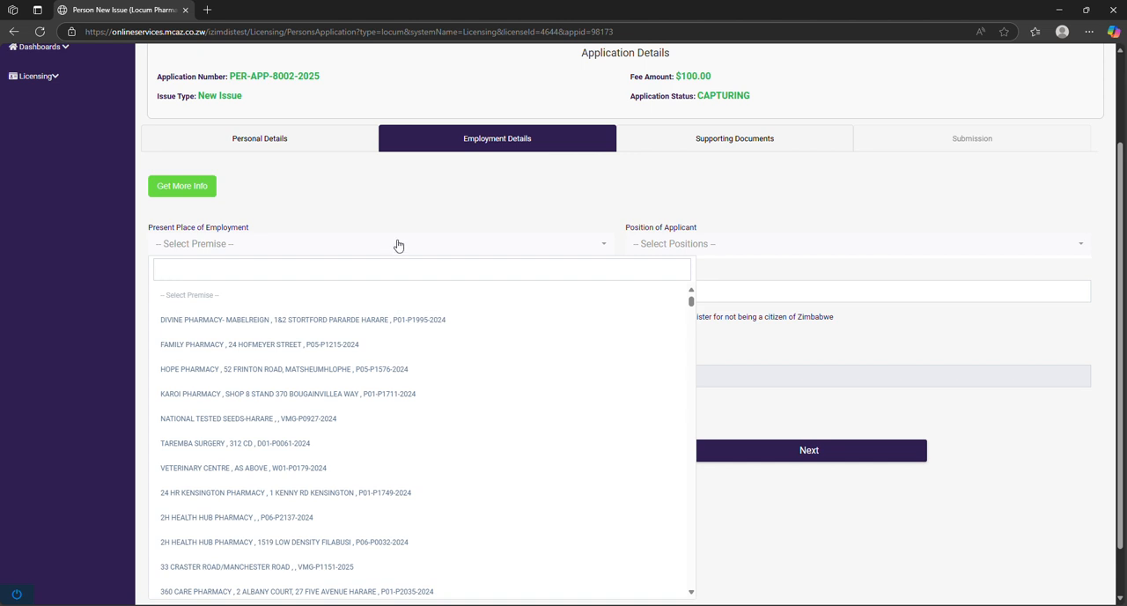
pyautogui.write('l')
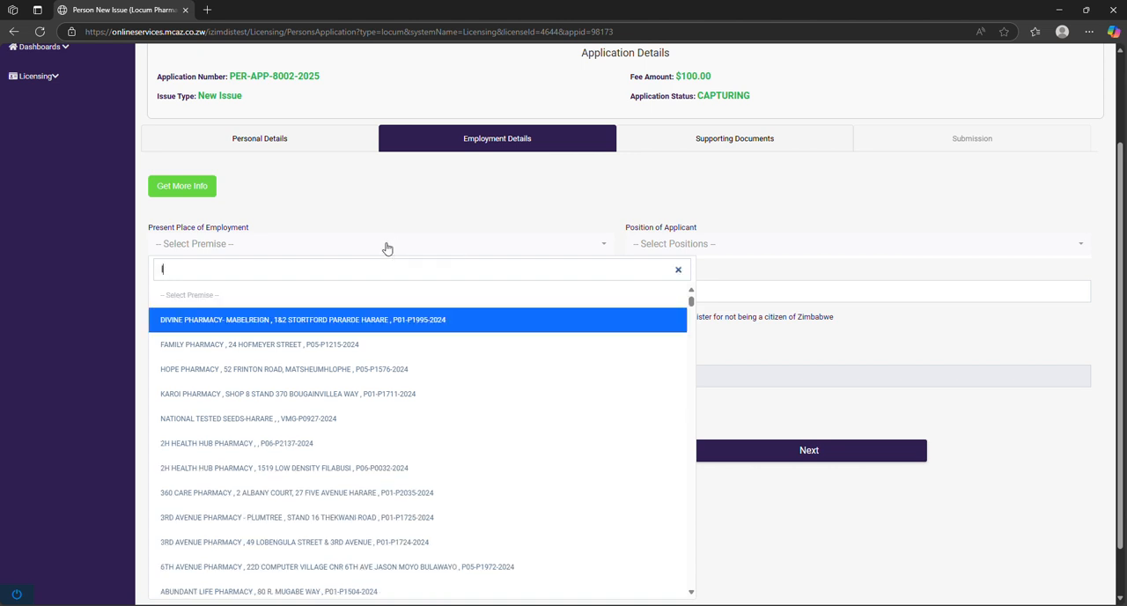
pyautogui.write('ocu')
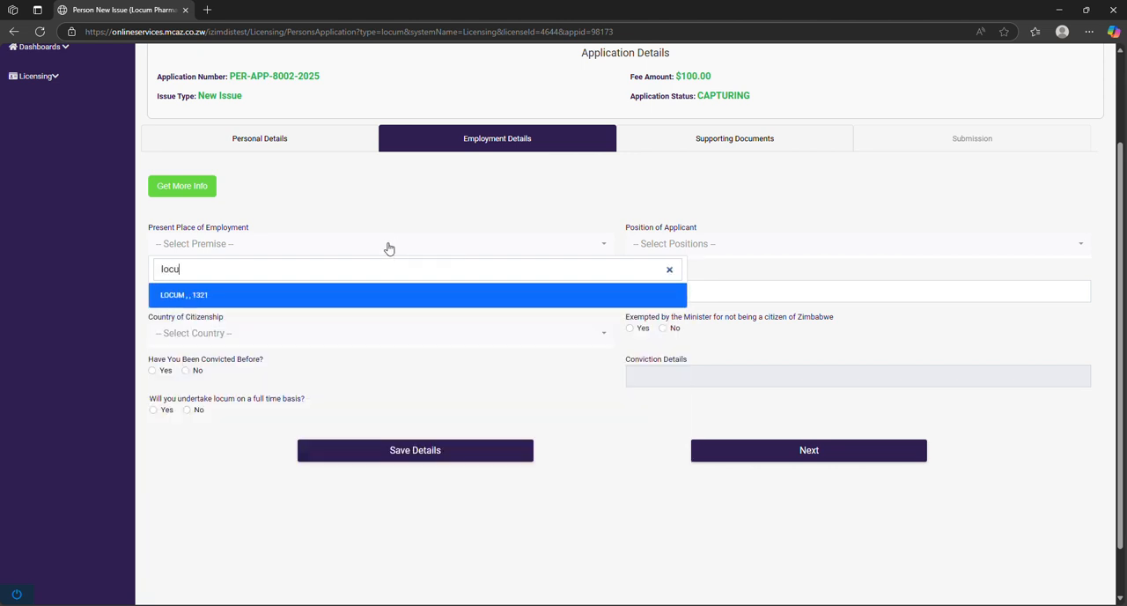
pyautogui.click(329, 292)
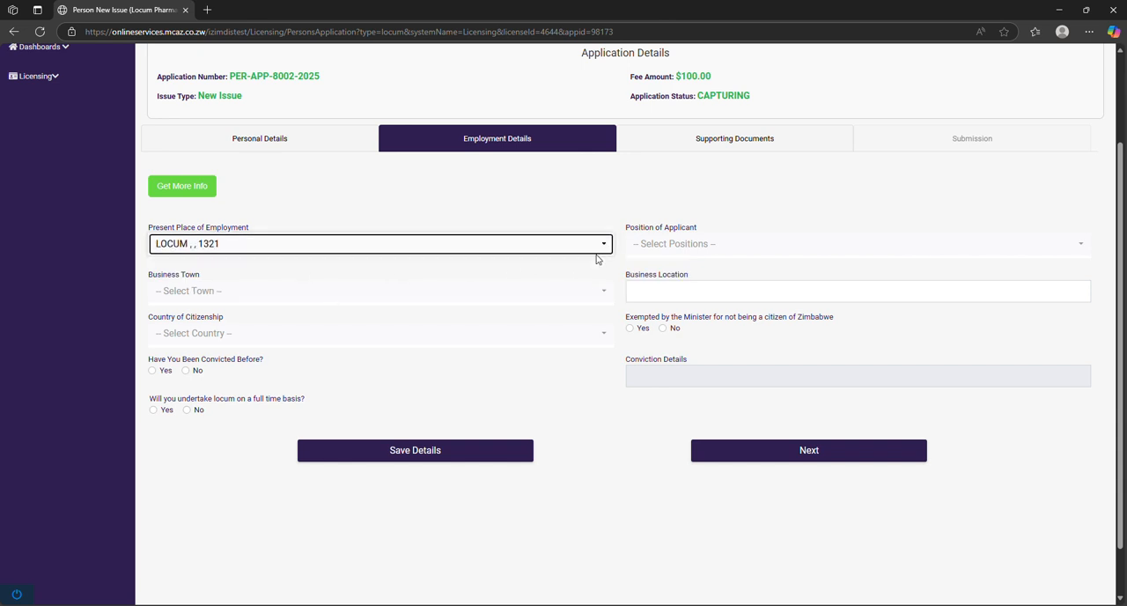
pyautogui.click(697, 248)
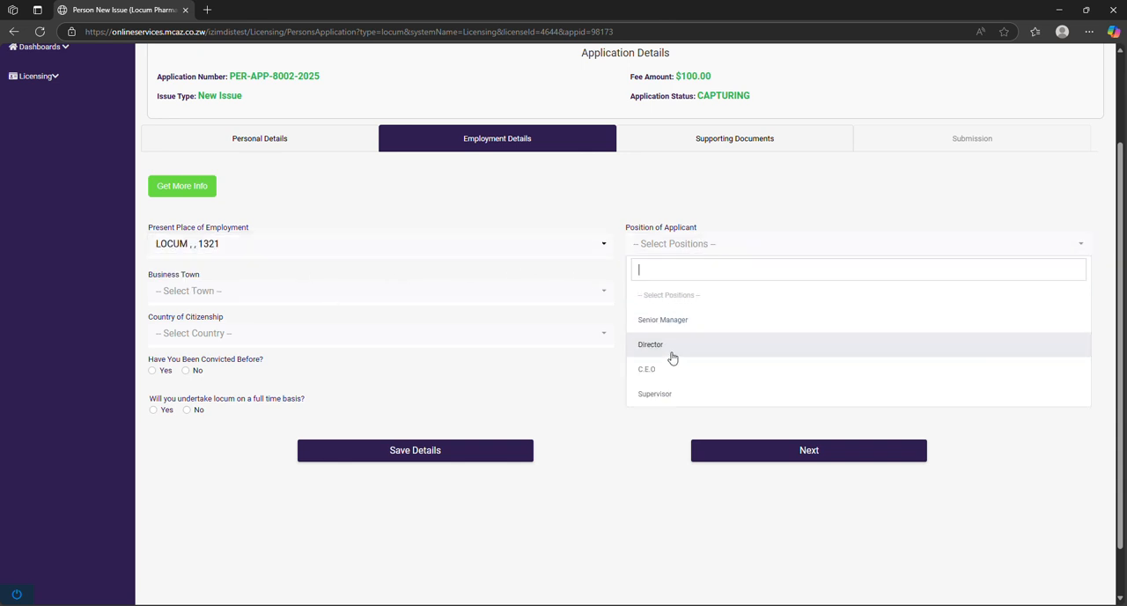
pyautogui.click(669, 393)
# Look up mcaz among the present places of employment, and select LOCUM again
pyautogui.click(475, 253)
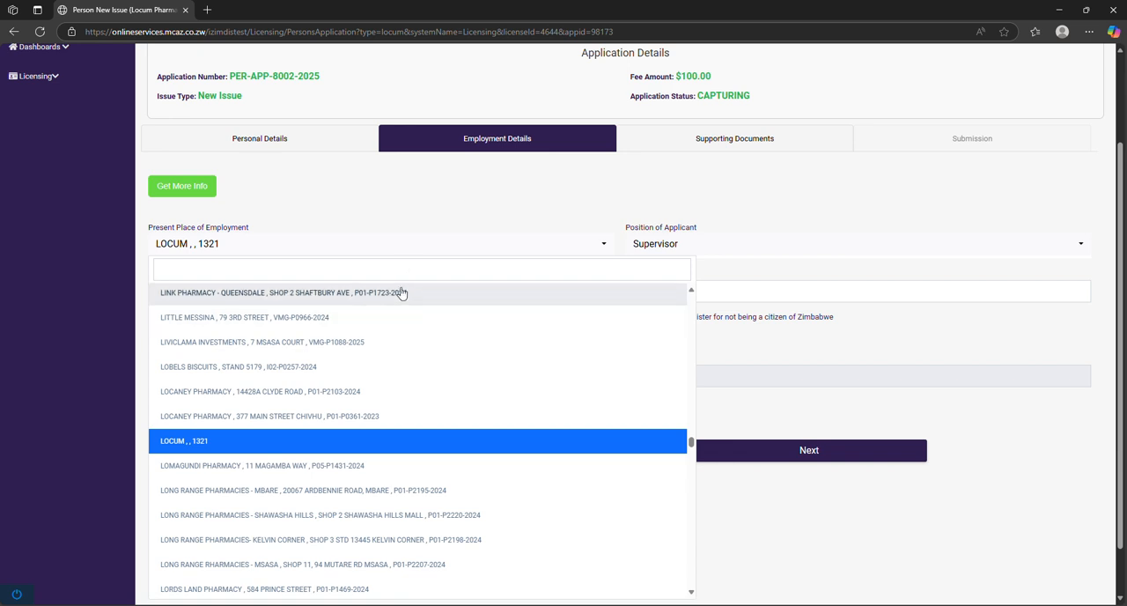
pyautogui.write('mcaz')
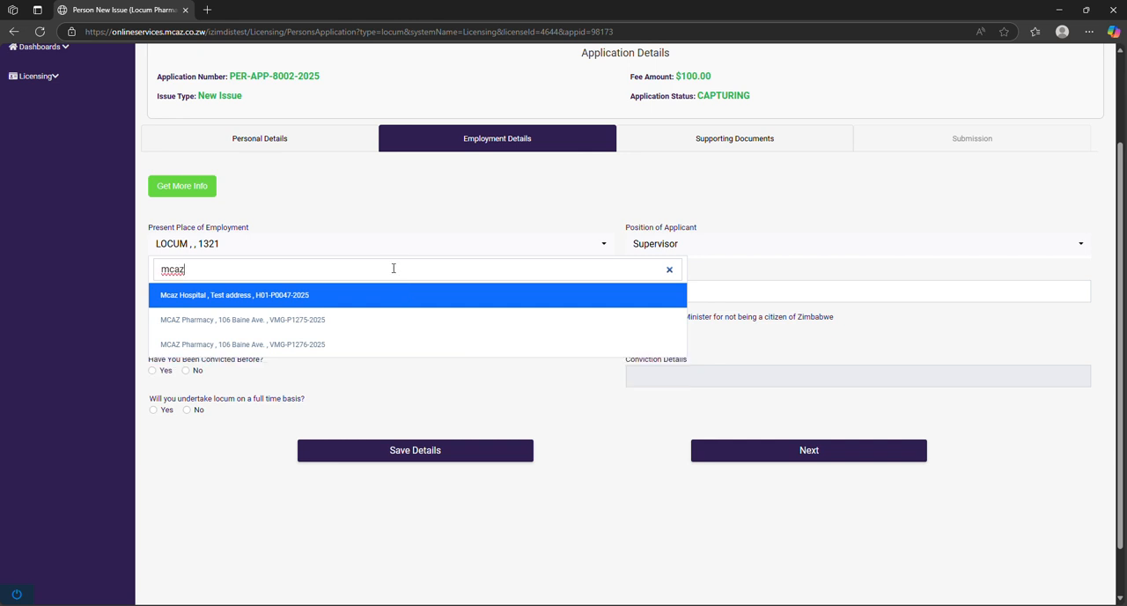
pyautogui.press('BackSpace')
pyautogui.press('BackSpace')
pyautogui.press('BackSpace')
pyautogui.press('BackSpace')
pyautogui.write('lo')
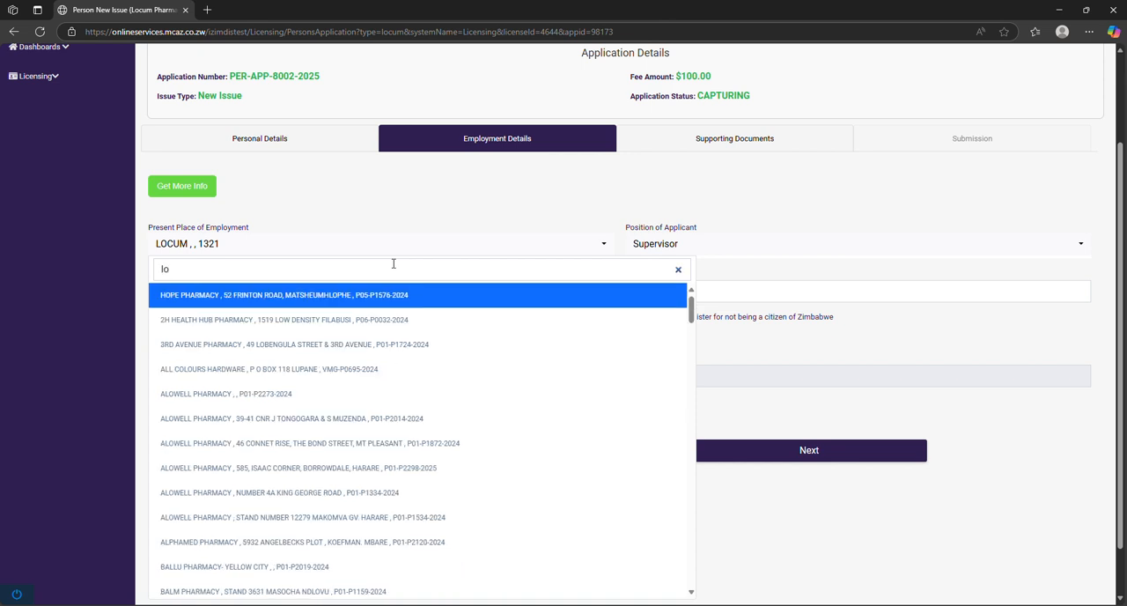
pyautogui.write('cum')
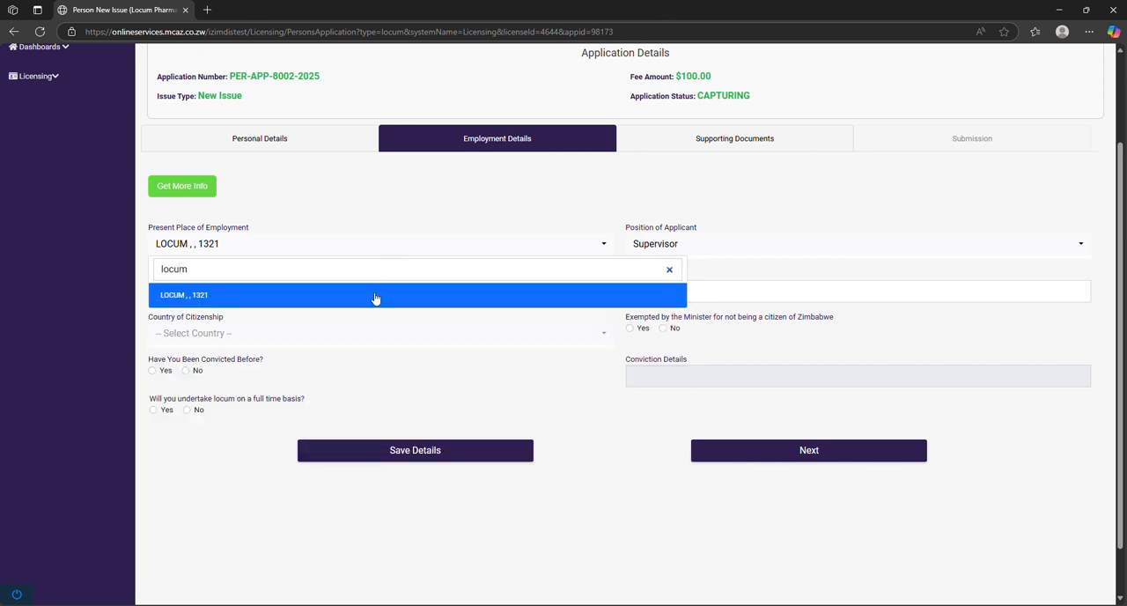
pyautogui.click(375, 297)
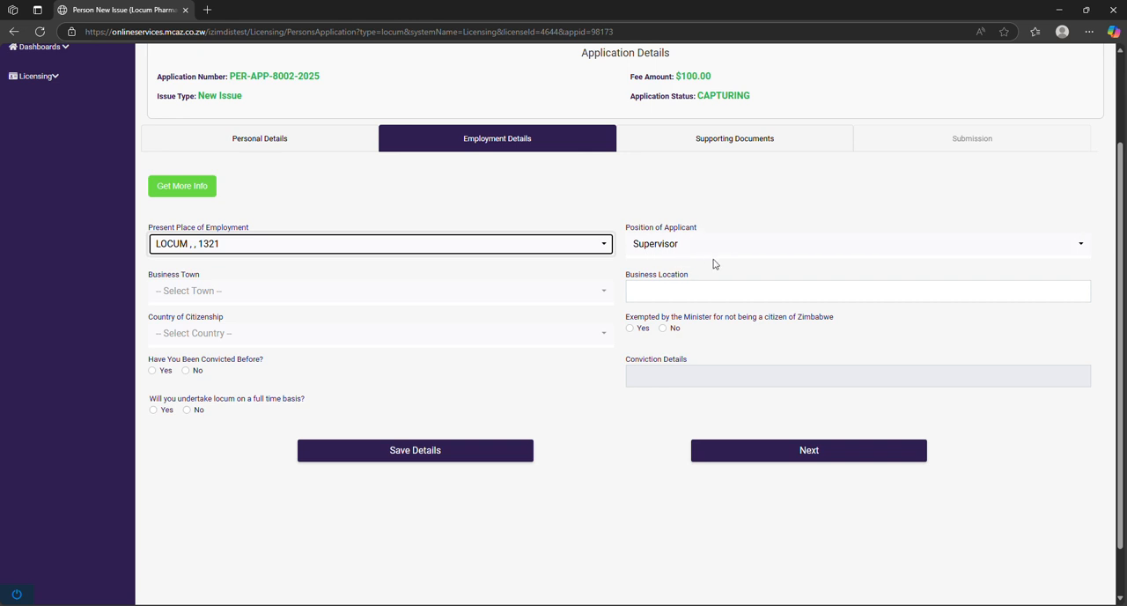
# Set both the business town and the business location to HARARE
pyautogui.click(348, 296)
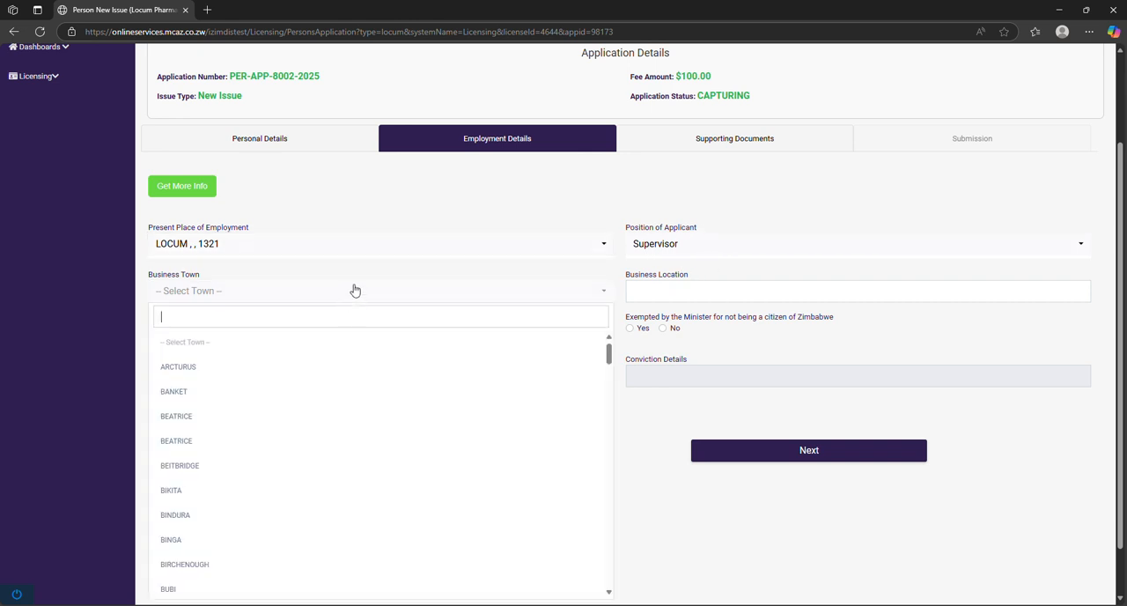
pyautogui.write('ha')
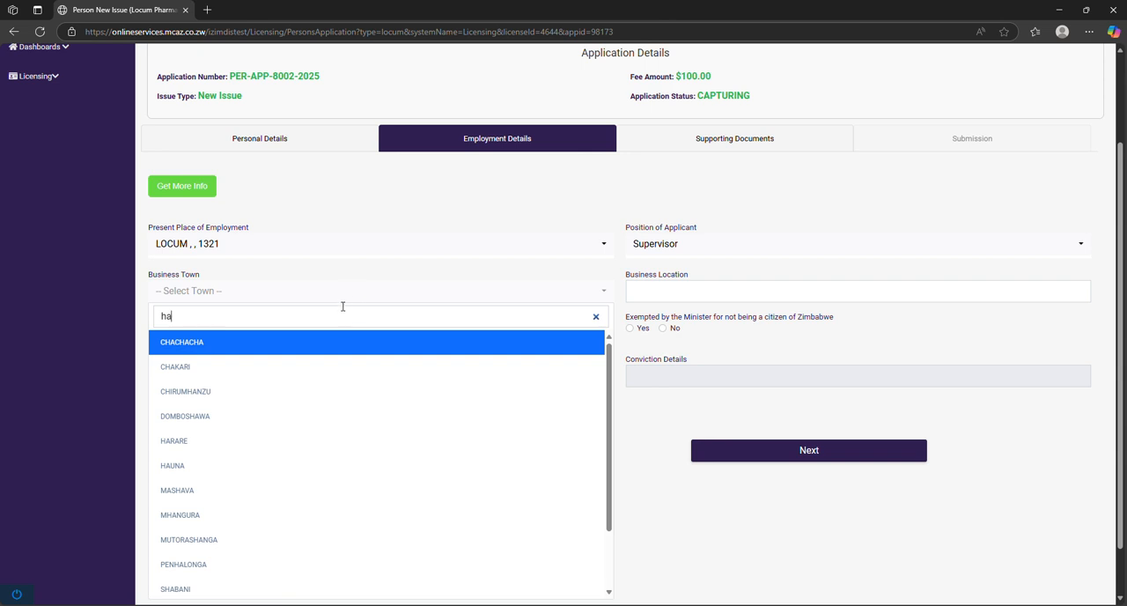
pyautogui.write('r')
pyautogui.press('Return')
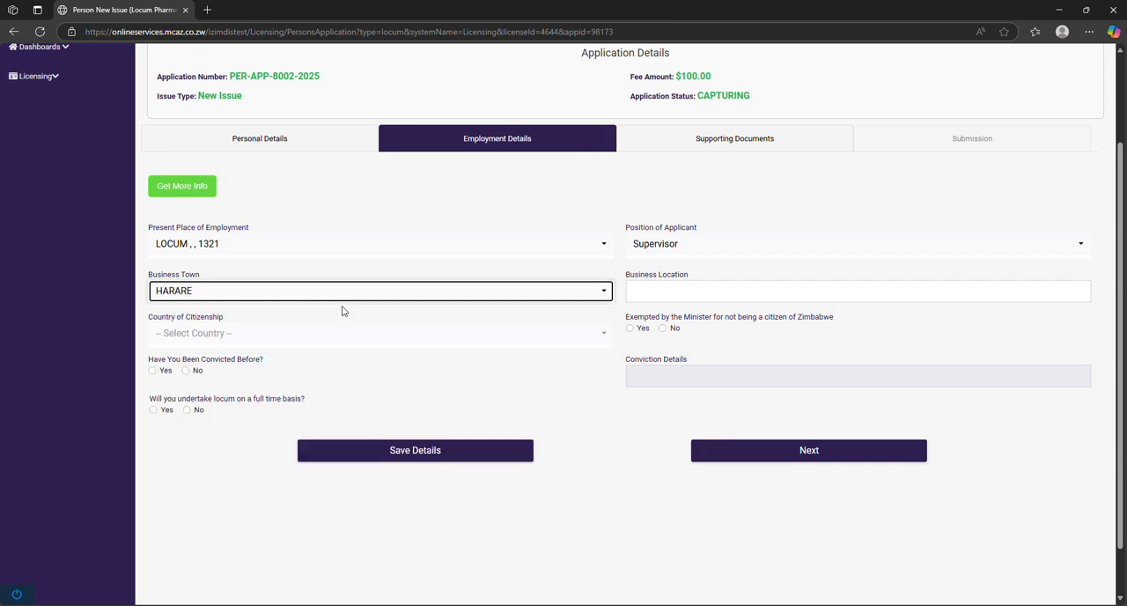
pyautogui.click(726, 290)
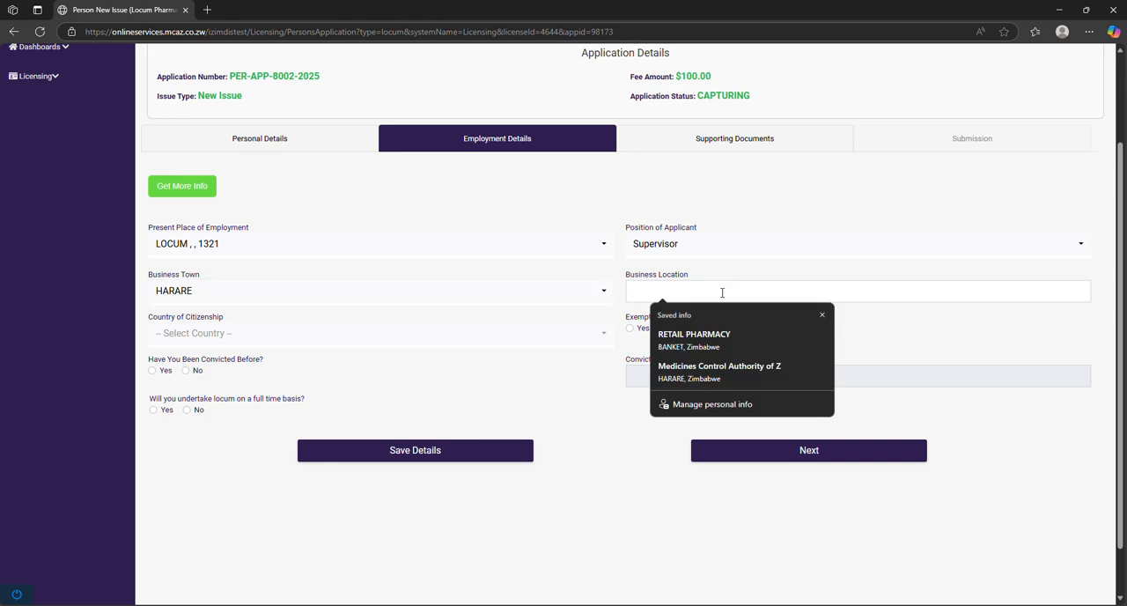
pyautogui.write('har')
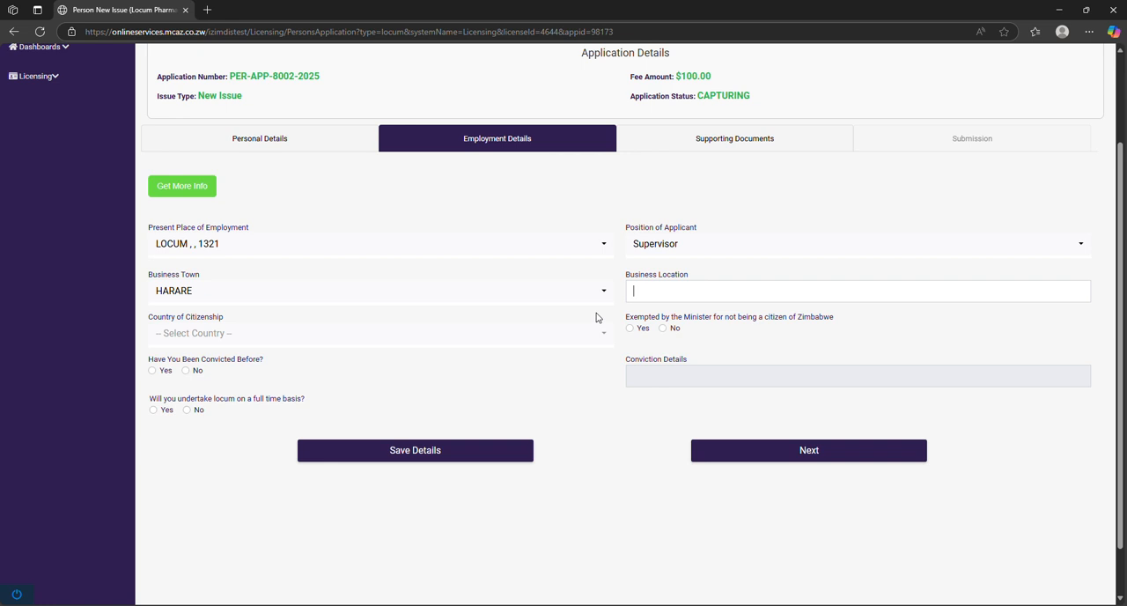
pyautogui.write('HARARE')
# Set the applicant's country of citizenship to ZIMBABWE
pyautogui.click(540, 330)
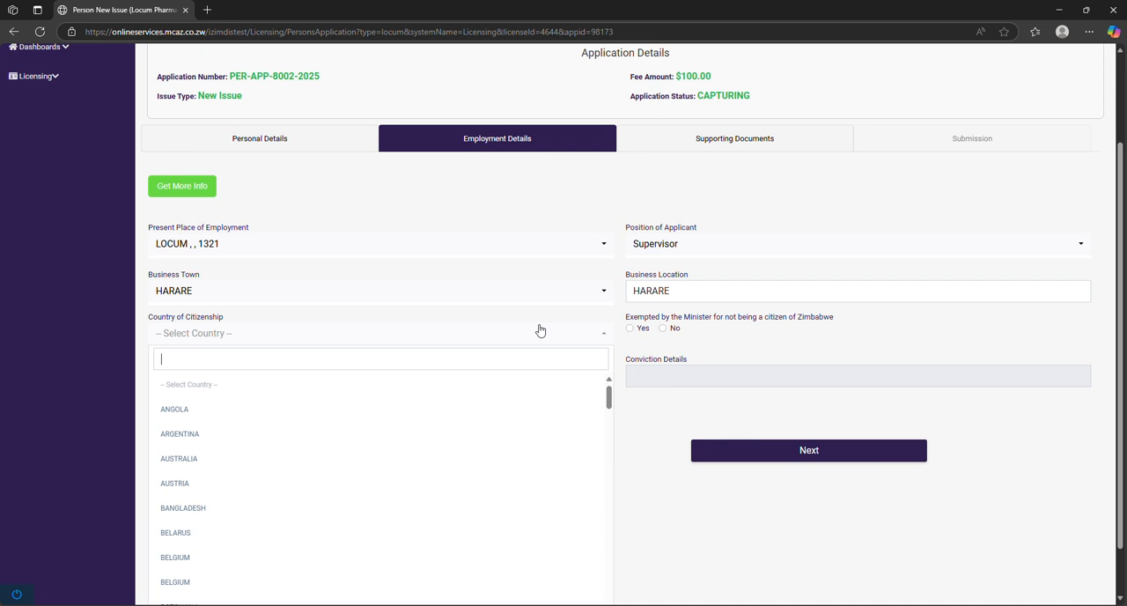
pyautogui.write('ZI')
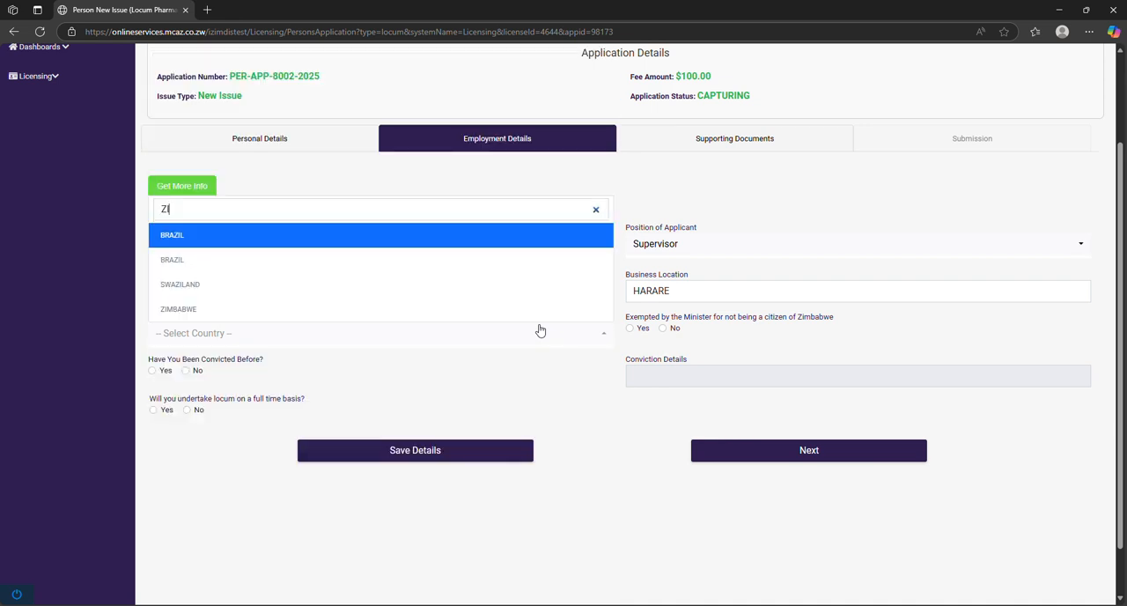
pyautogui.click(349, 313)
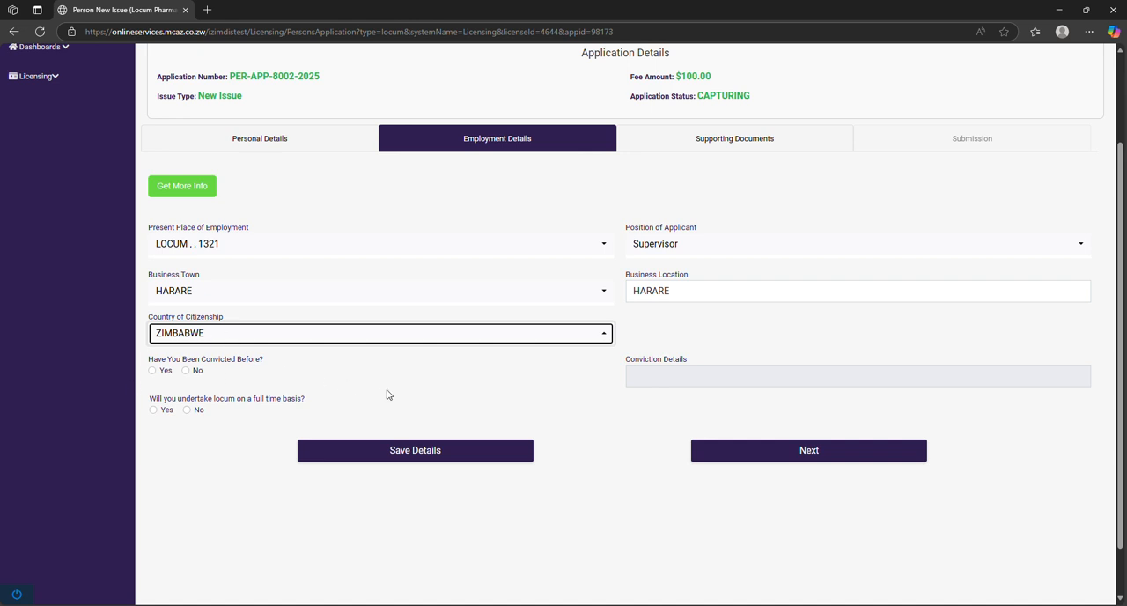
# Answer No to previous convictions and Yes to full-time locum work, and save the employment details
pyautogui.click(162, 376)
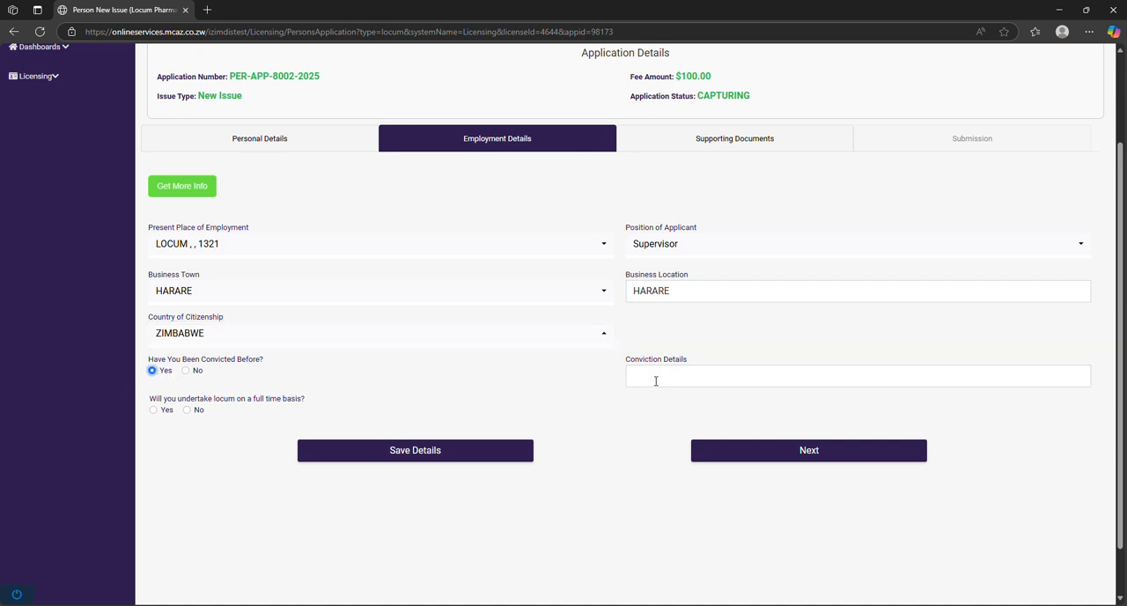
pyautogui.click(186, 371)
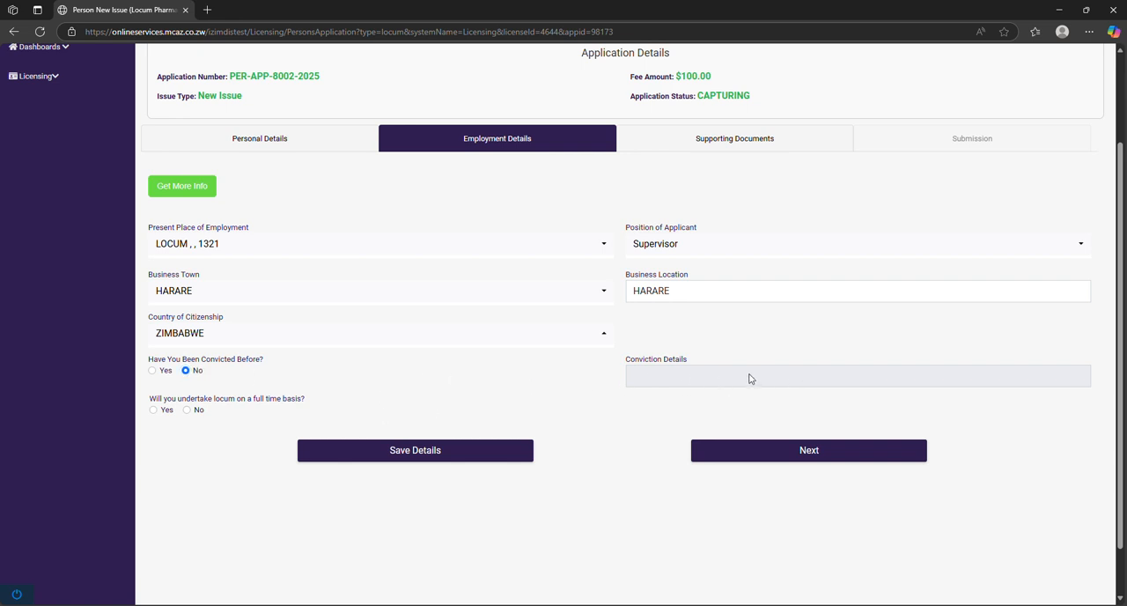
pyautogui.moveTo(630, 361); pyautogui.dragTo(694, 360)
pyautogui.click(715, 376)
pyautogui.click(154, 410)
pyautogui.click(477, 455)
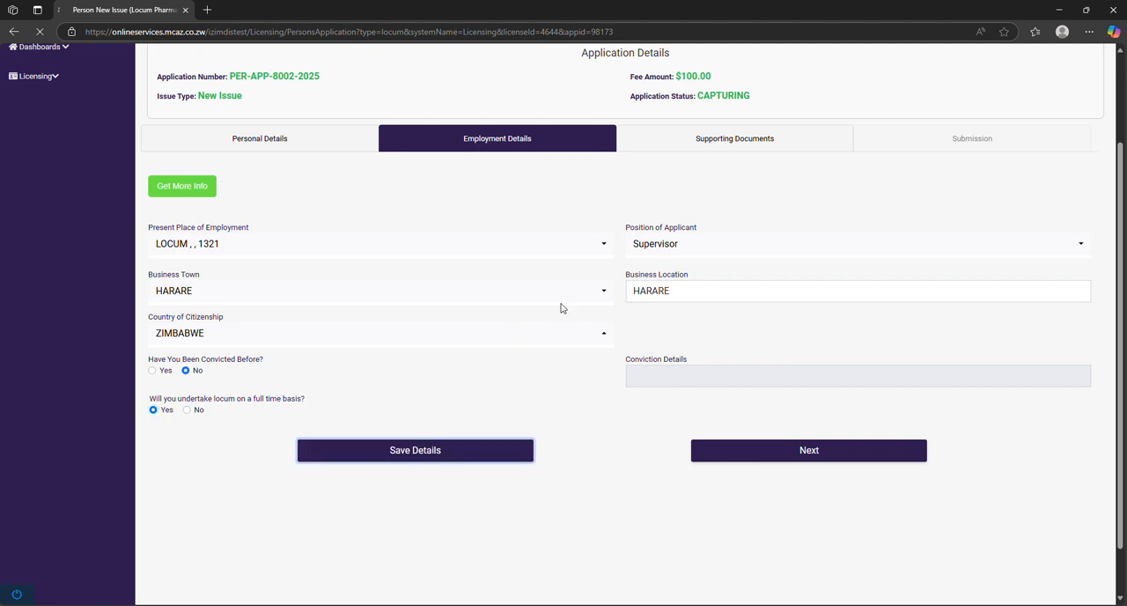
# Check the saved employment details and go to the application's supporting documents
pyautogui.scroll(2, 589, 273)
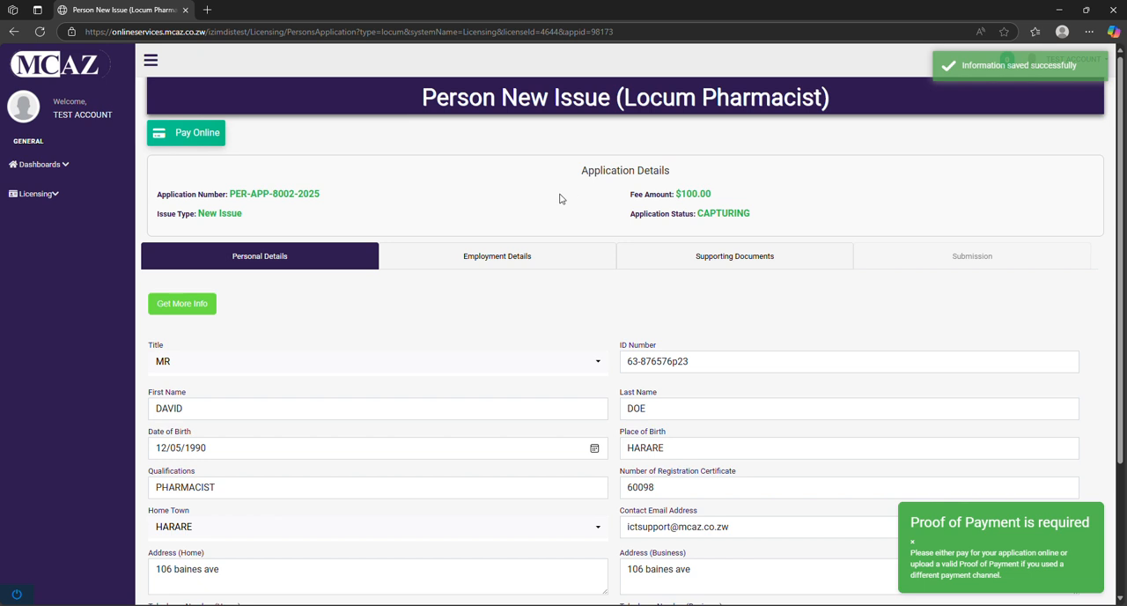
pyautogui.click(528, 257)
pyautogui.scroll(-2, 586, 256)
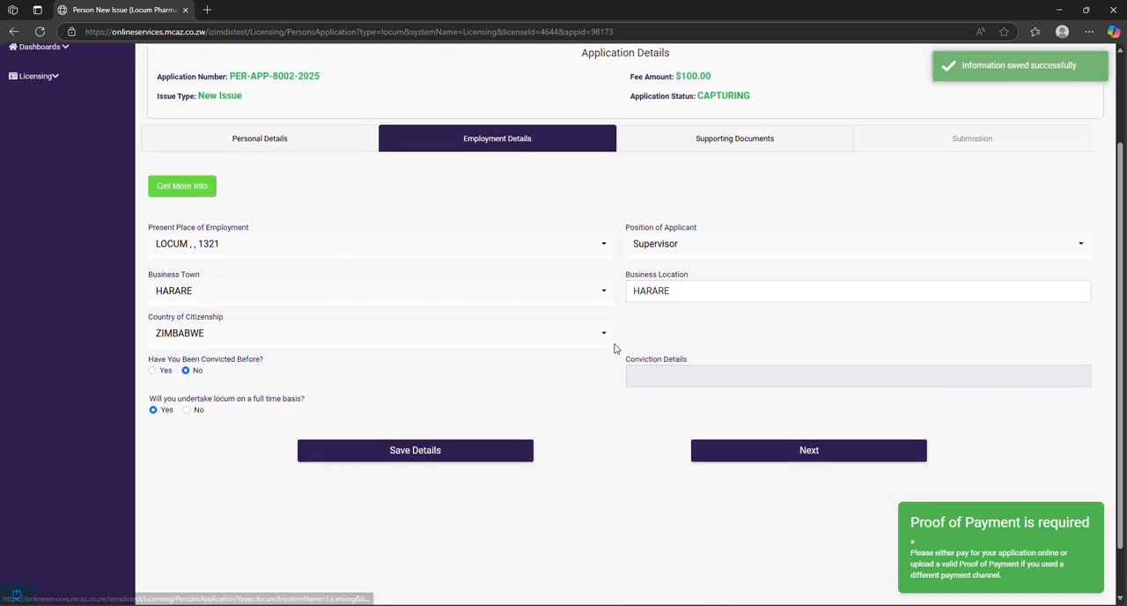
pyautogui.click(713, 141)
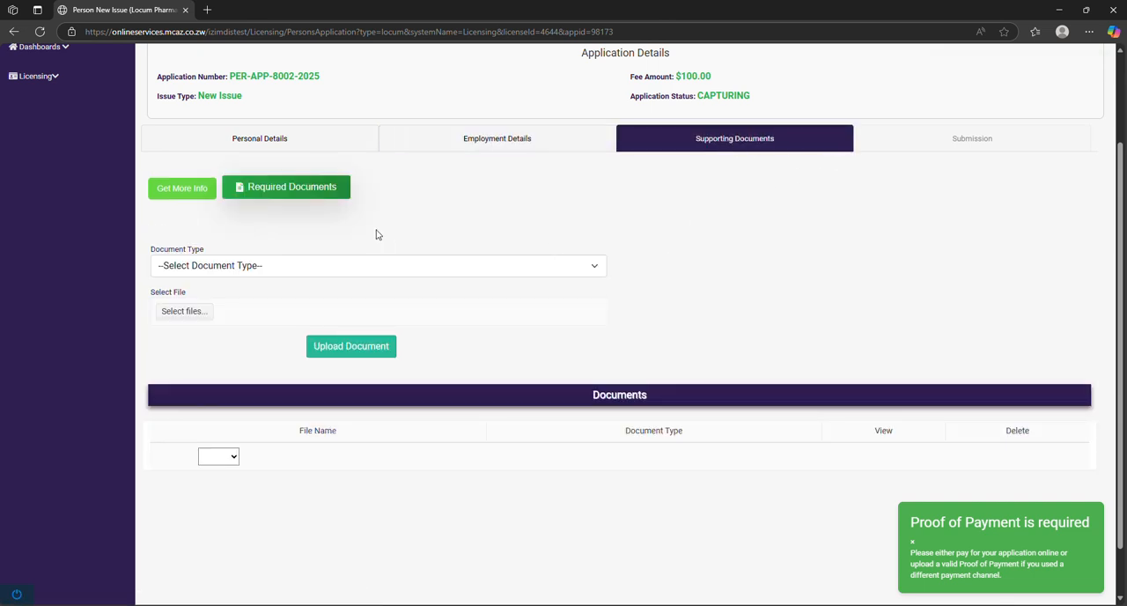
# Review the required documents for the application and the available document types
pyautogui.moveTo(165, 190)
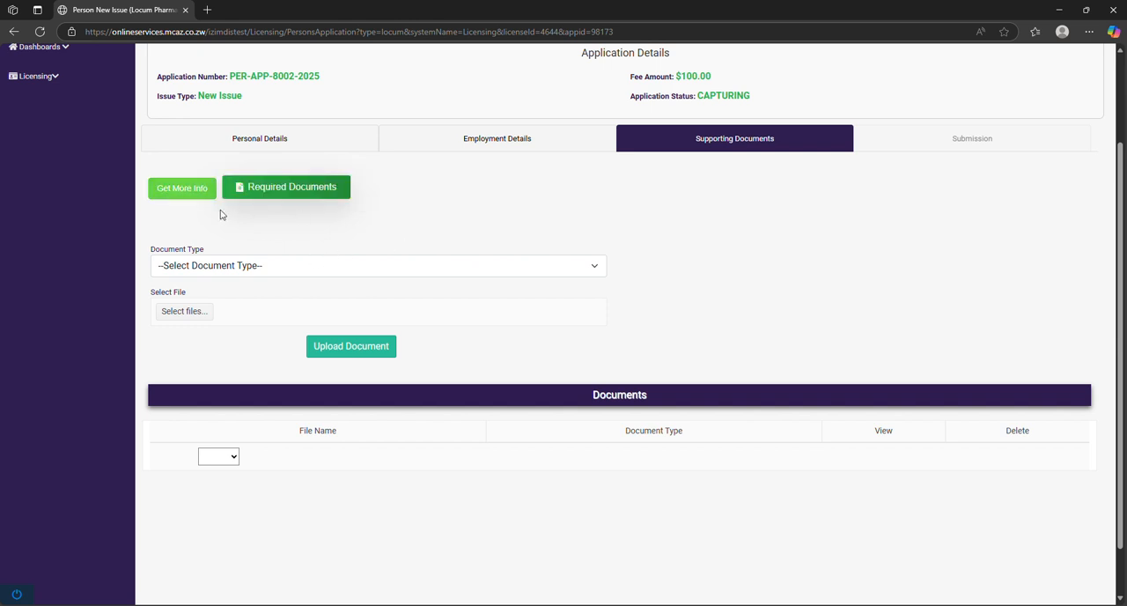
pyautogui.click(292, 189)
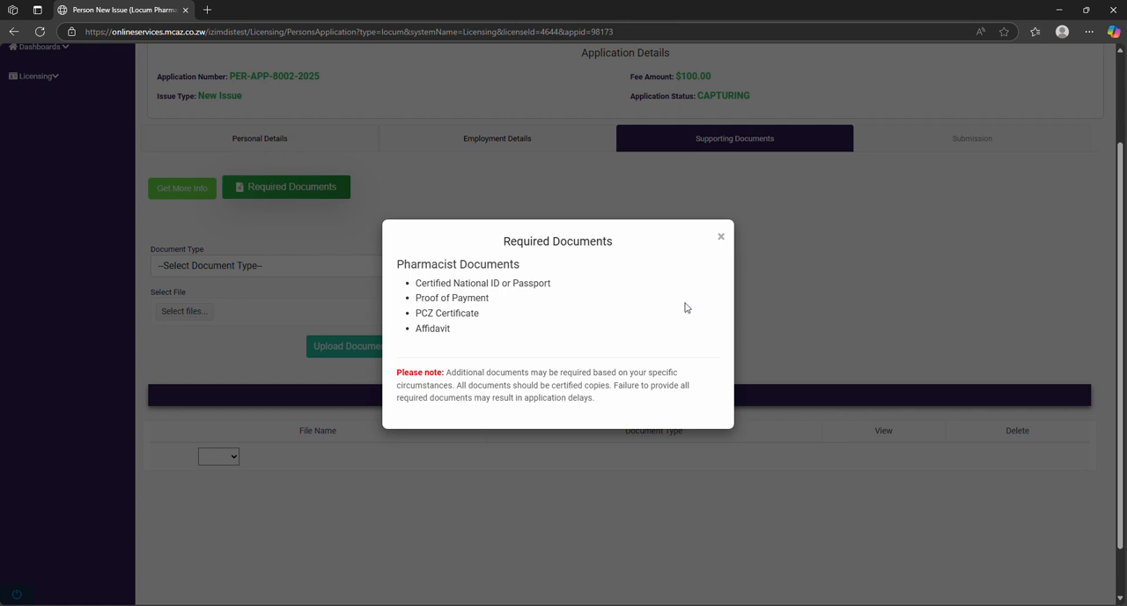
pyautogui.click(721, 236)
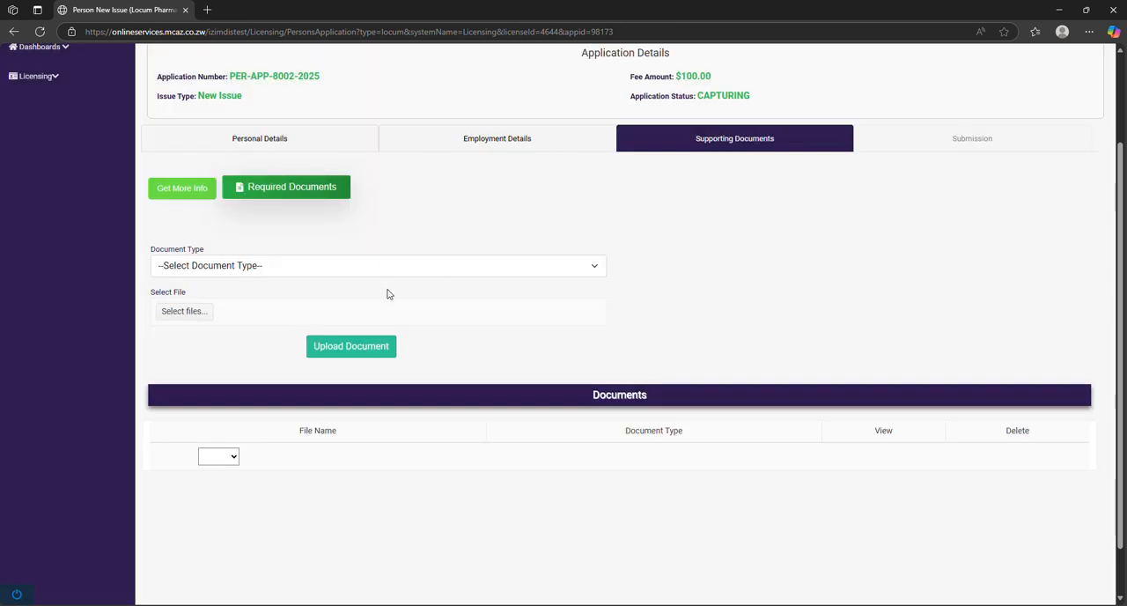
pyautogui.click(585, 267)
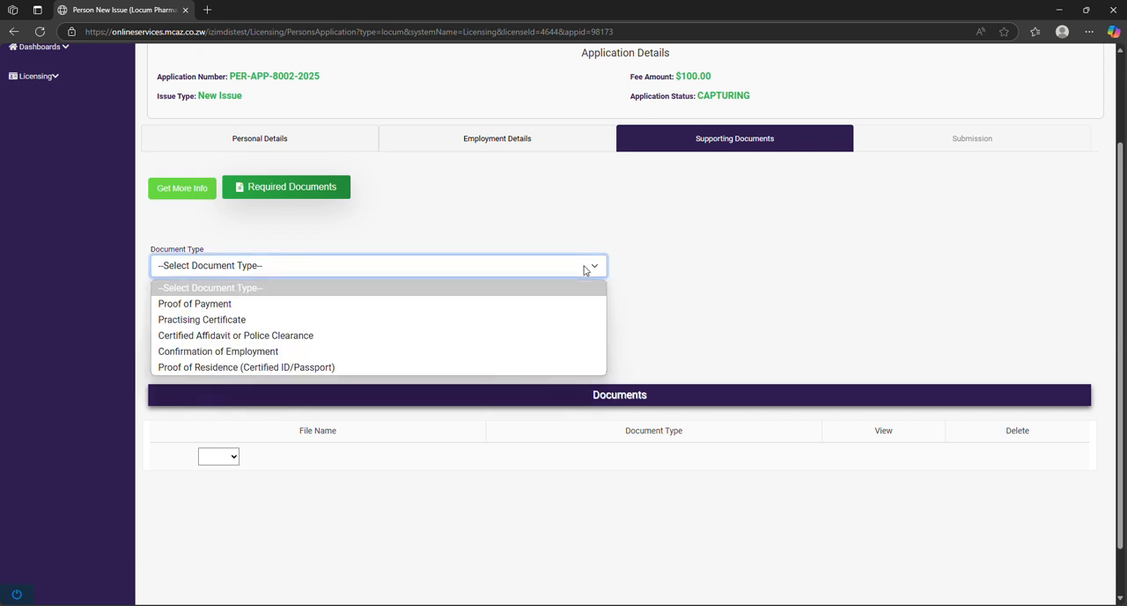
pyautogui.click(544, 214)
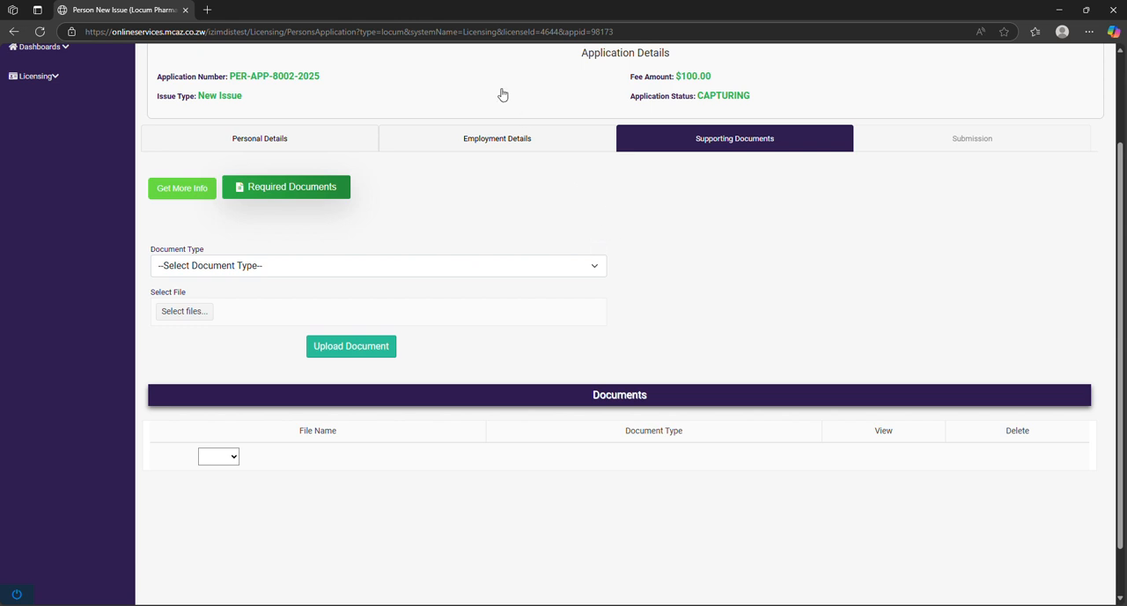
pyautogui.click(495, 20)
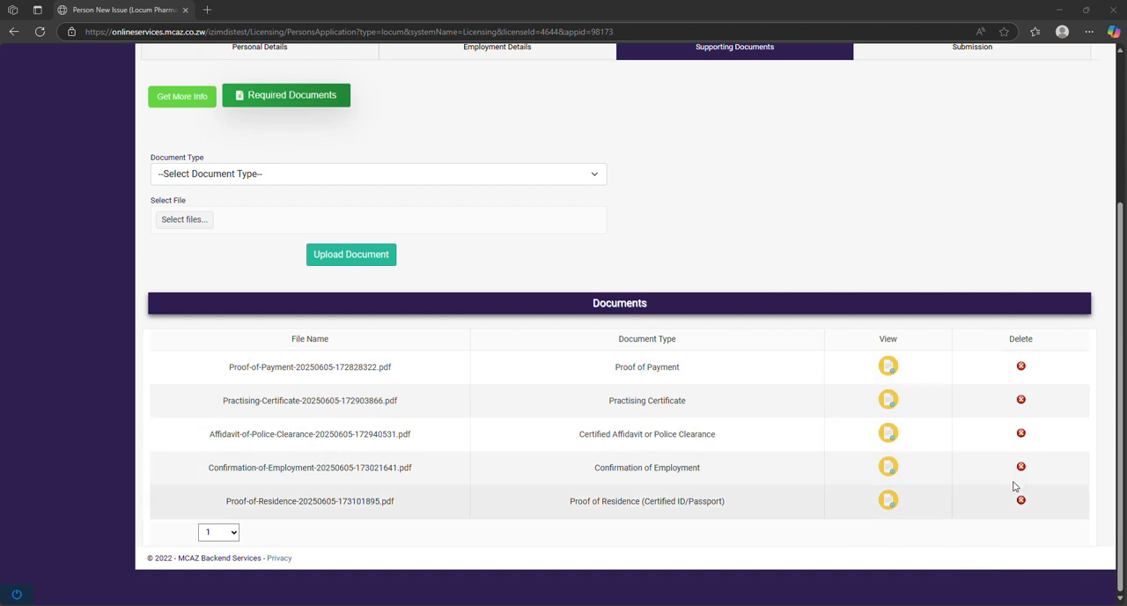
# Set the document type to Proof of Payment and select the file pop from the wholesale folder
pyautogui.scroll(2, 724, 250)
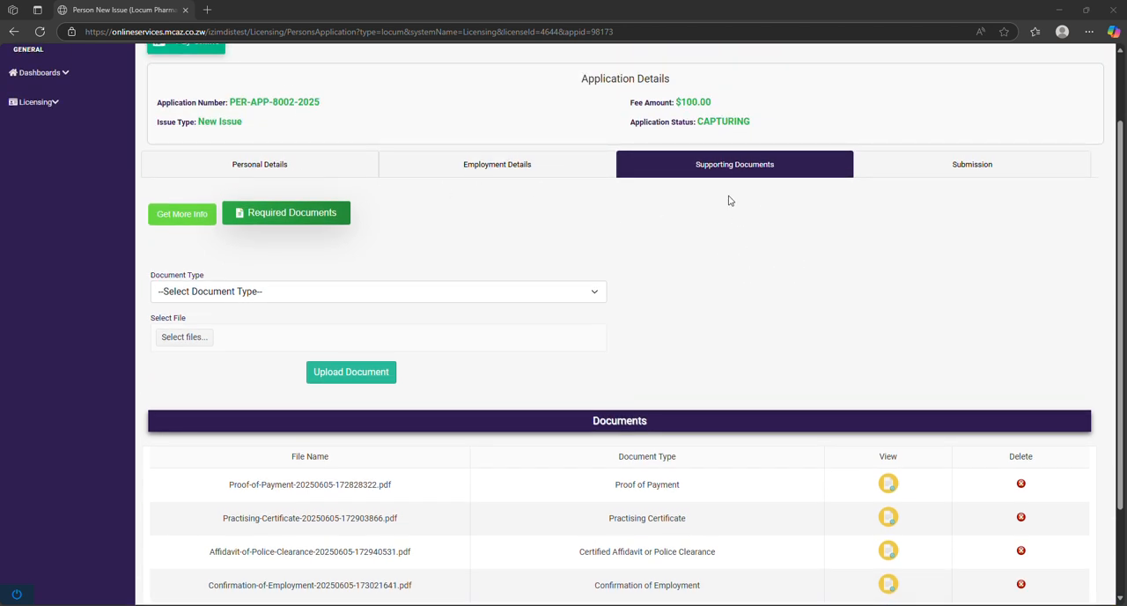
pyautogui.click(586, 299)
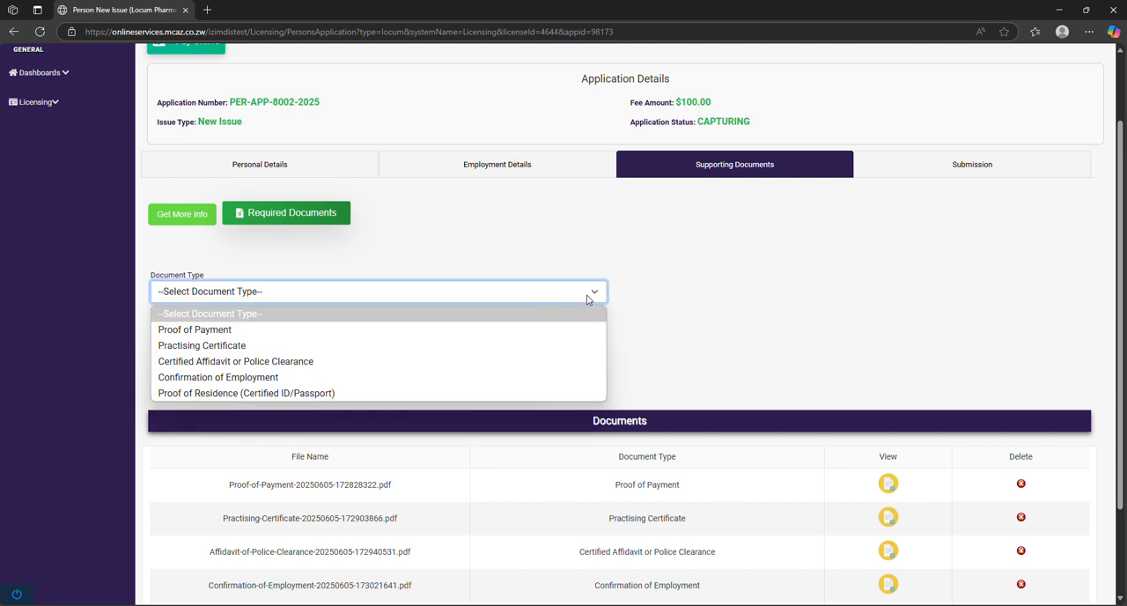
pyautogui.click(485, 330)
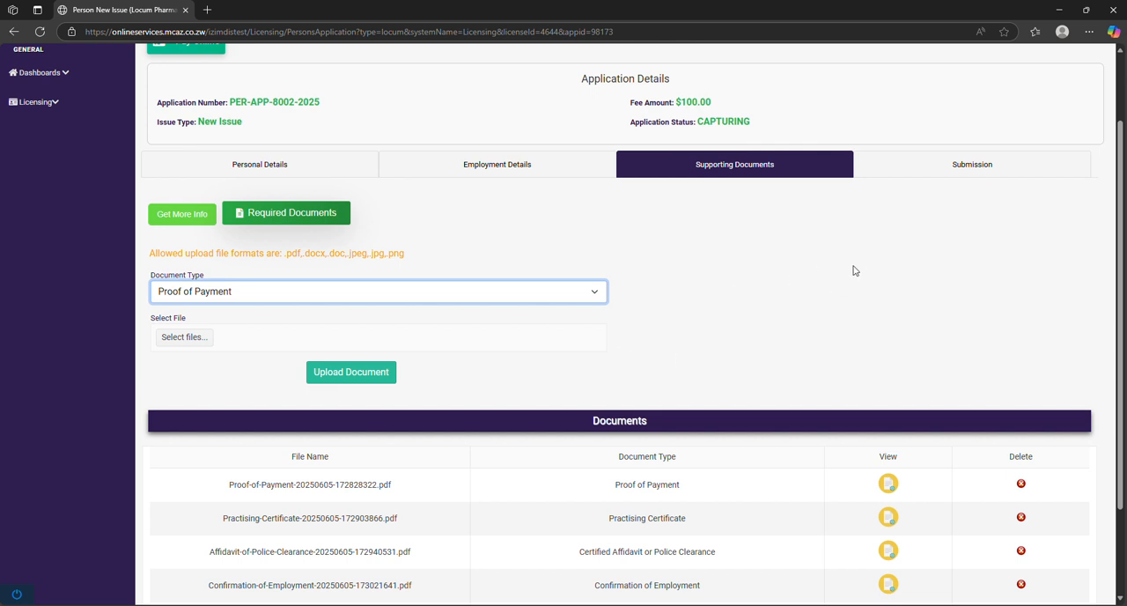
pyautogui.click(167, 338)
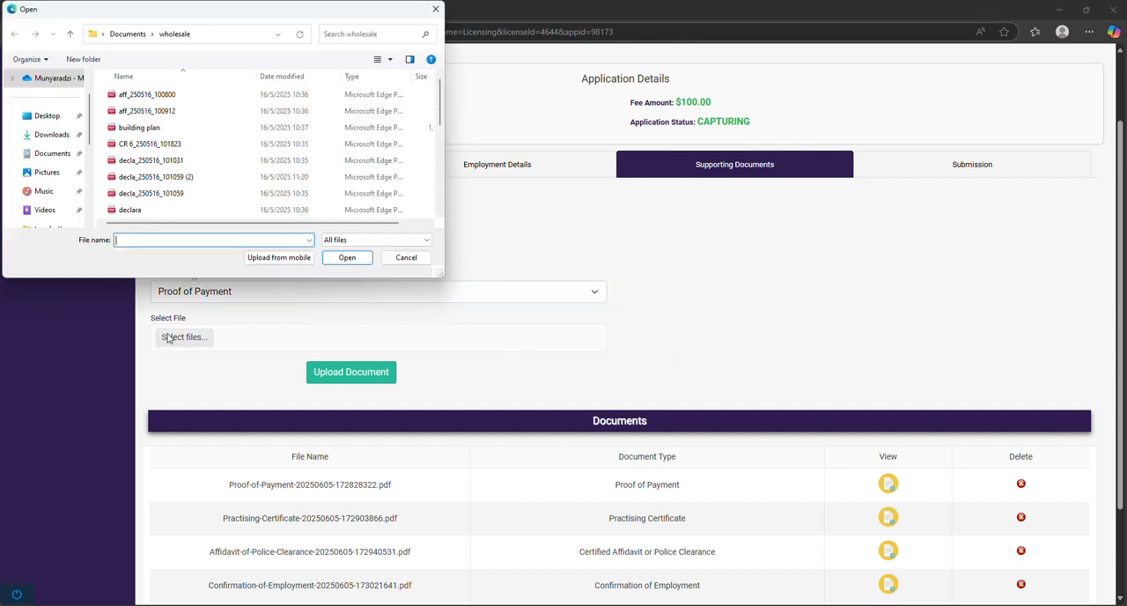
pyautogui.scroll(-2, 198, 161)
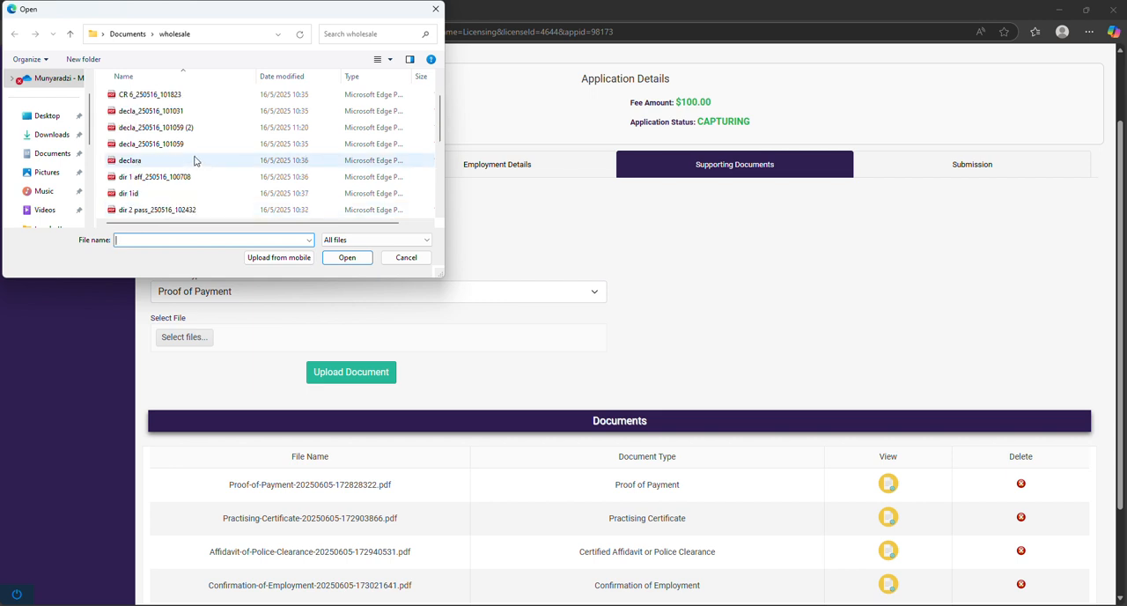
pyautogui.scroll(-3, 189, 189)
pyautogui.scroll(-1, 191, 186)
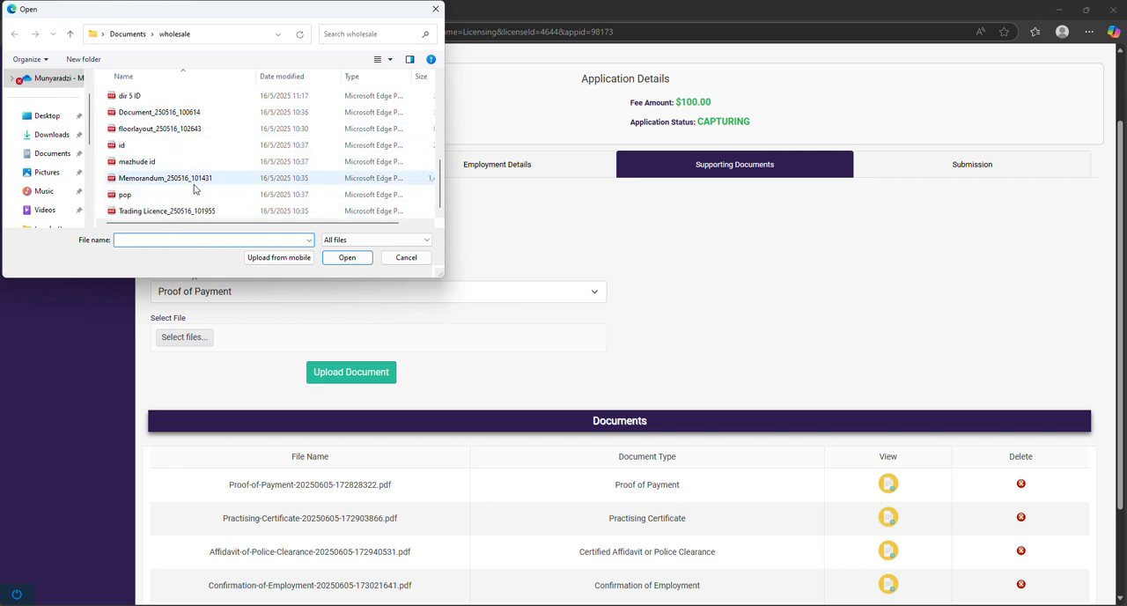
pyautogui.click(188, 195)
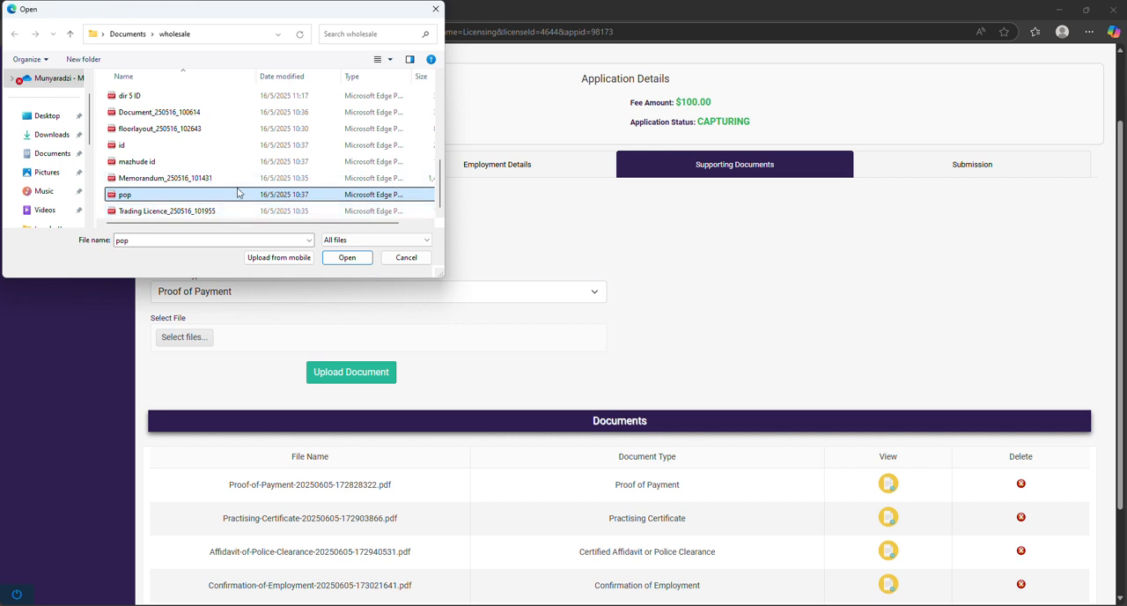
pyautogui.click(346, 257)
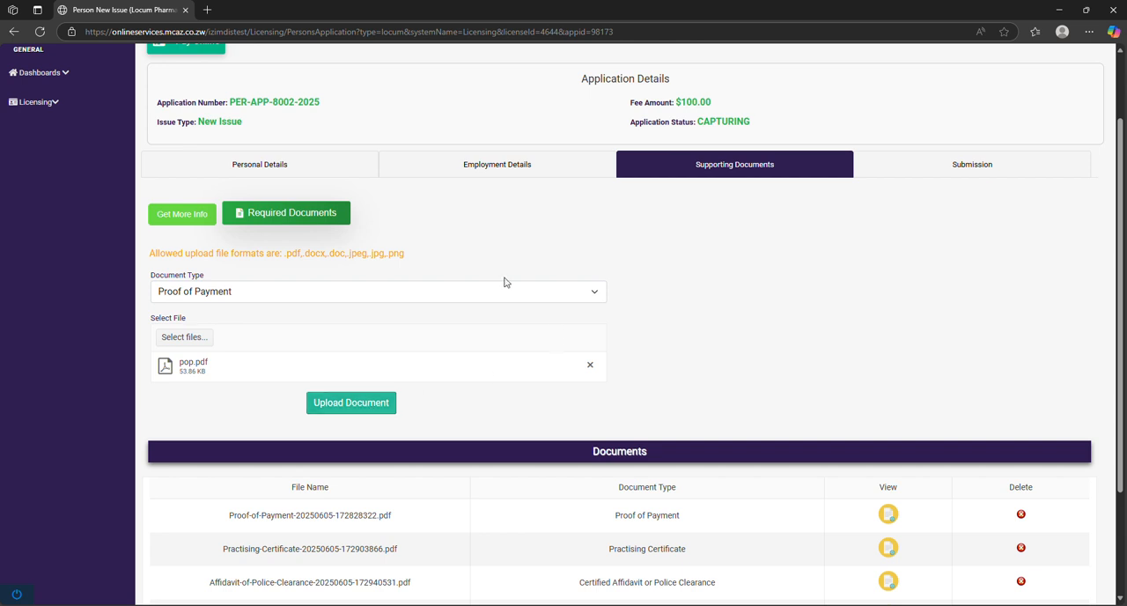
# Switch the document type to Practising Certificate and remove the attached pop.pdf file
pyautogui.scroll(-2, 385, 325)
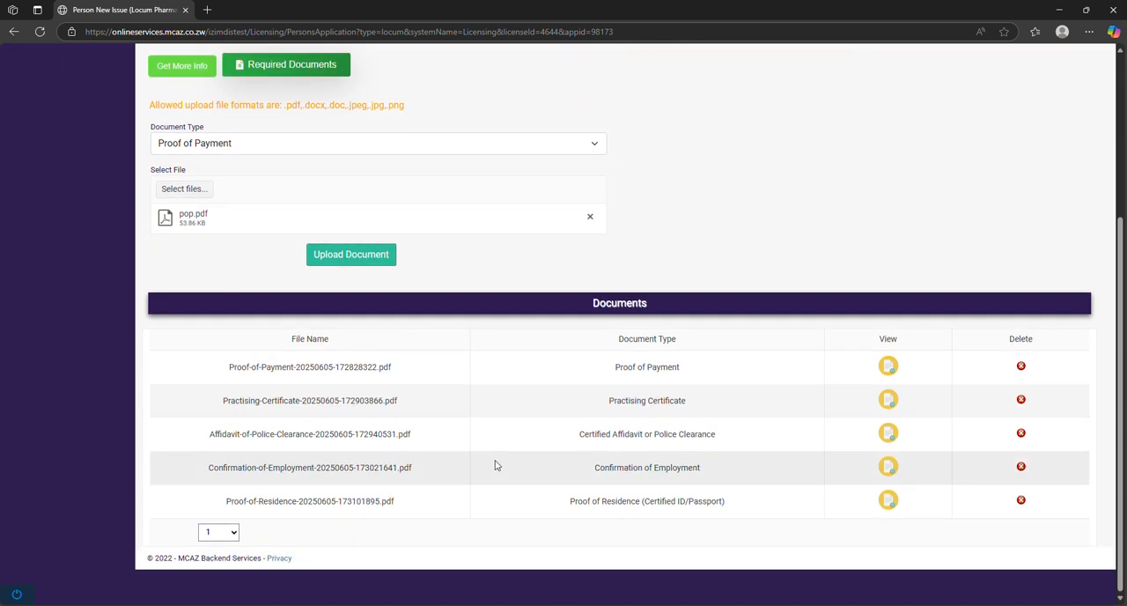
pyautogui.scroll(1, 643, 406)
pyautogui.scroll(1, 644, 406)
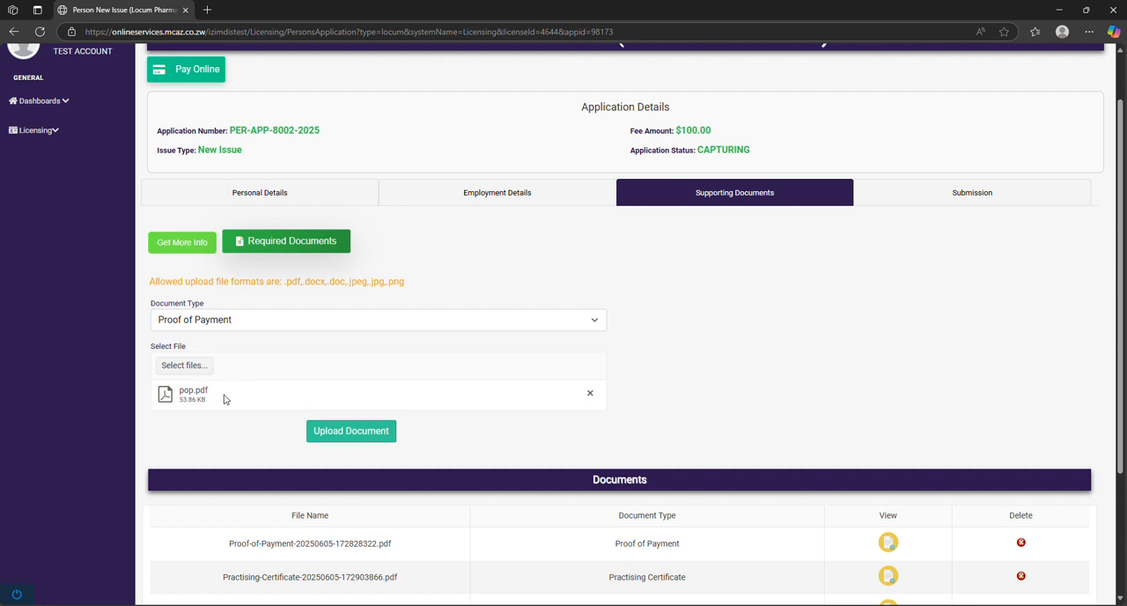
pyautogui.moveTo(238, 391); pyautogui.dragTo(174, 393)
pyautogui.click(259, 394)
pyautogui.click(568, 321)
pyautogui.click(566, 318)
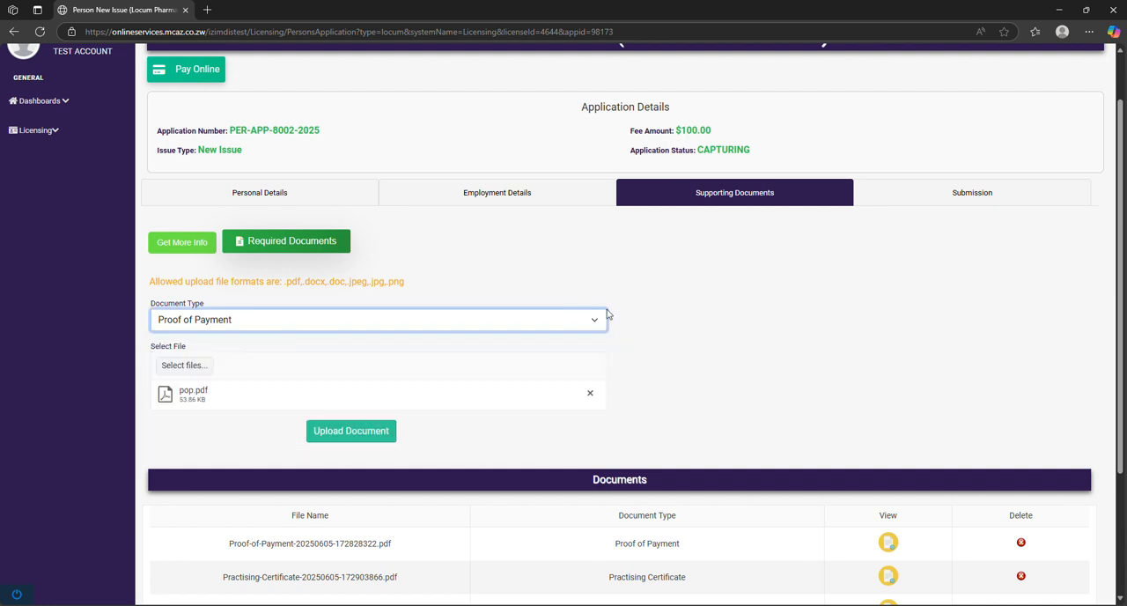
pyautogui.click(577, 317)
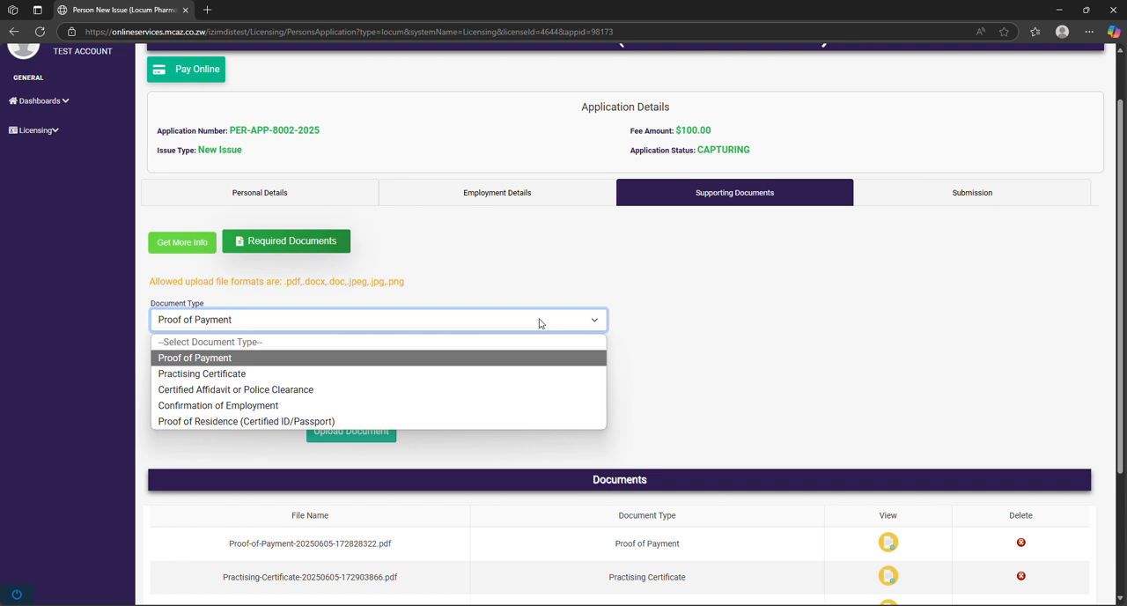
pyautogui.click(395, 366)
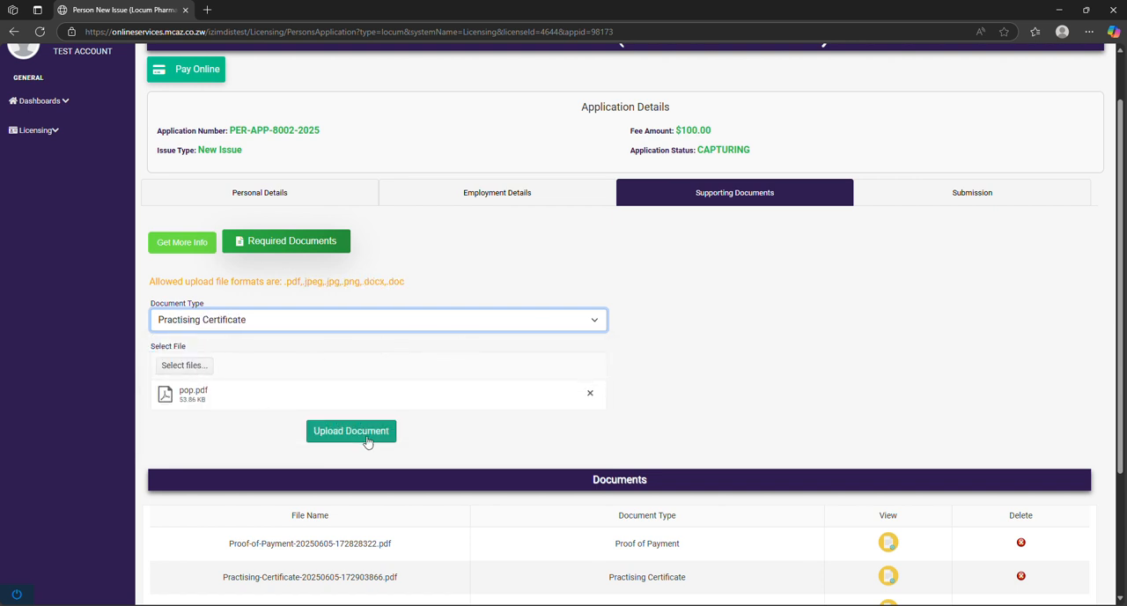
pyautogui.click(580, 329)
pyautogui.click(713, 330)
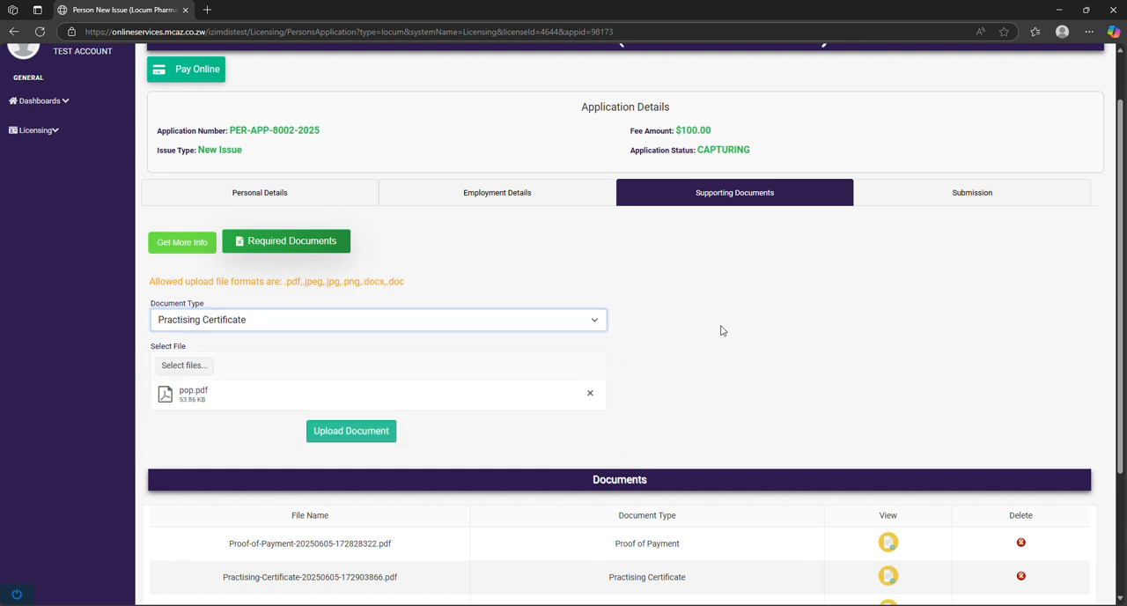
pyautogui.click(589, 393)
# Check the uploaded documents list, then go to the submission section and confirm that the information is accurate
pyautogui.scroll(-3, 738, 324)
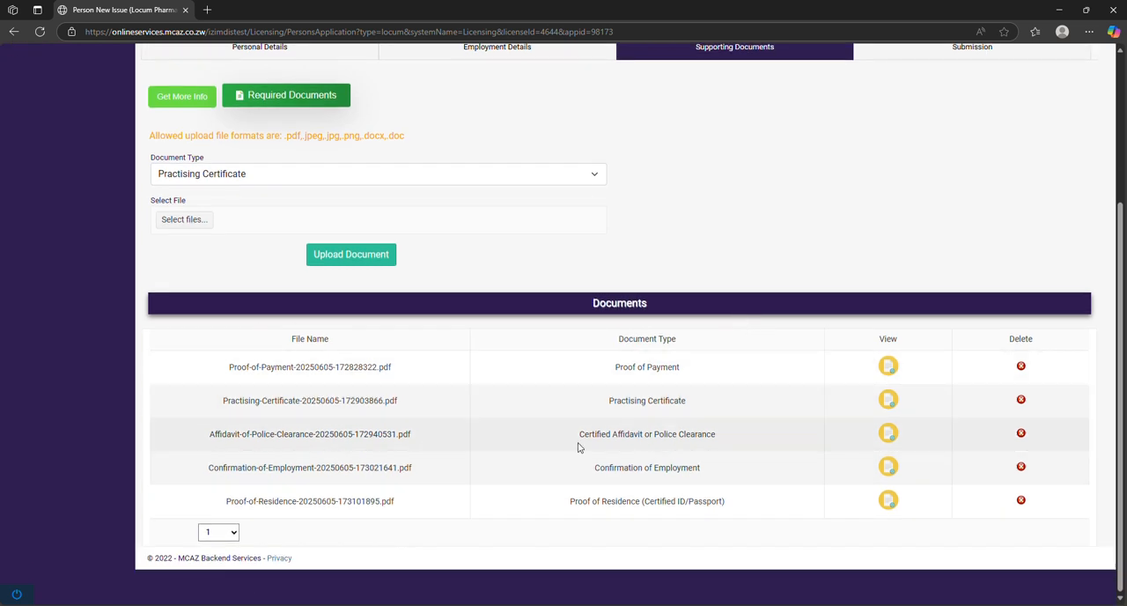
pyautogui.scroll(3, 749, 418)
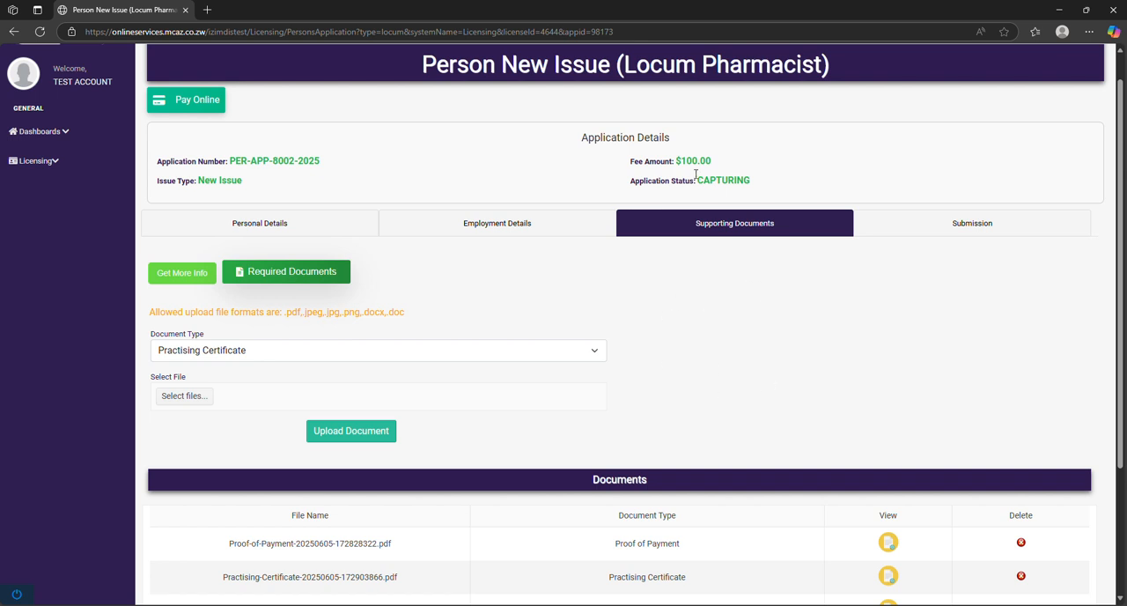
pyautogui.click(958, 226)
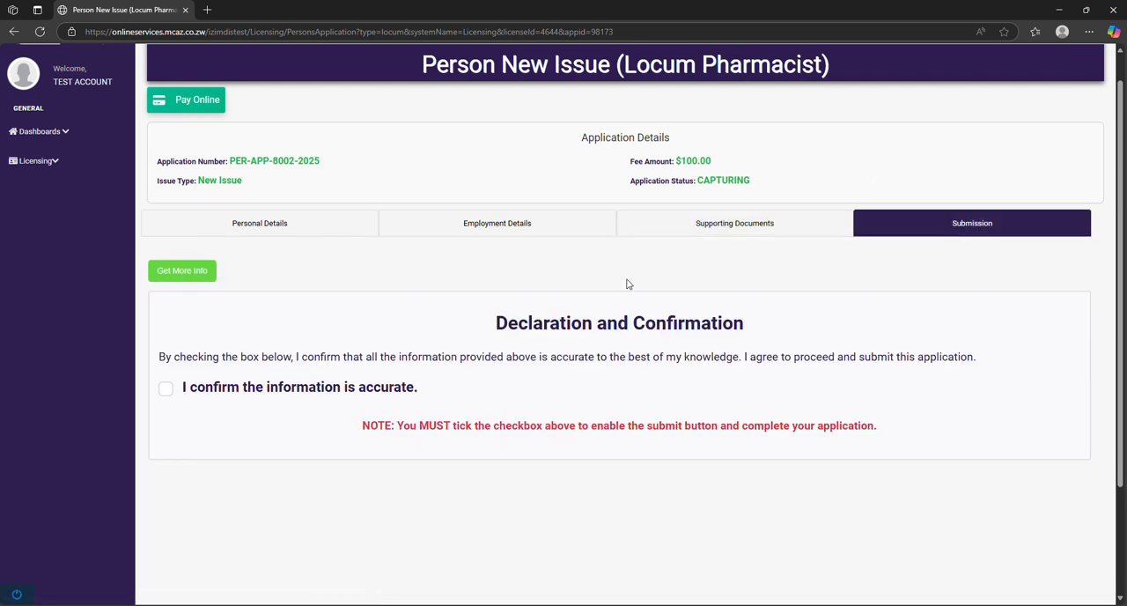
pyautogui.click(166, 389)
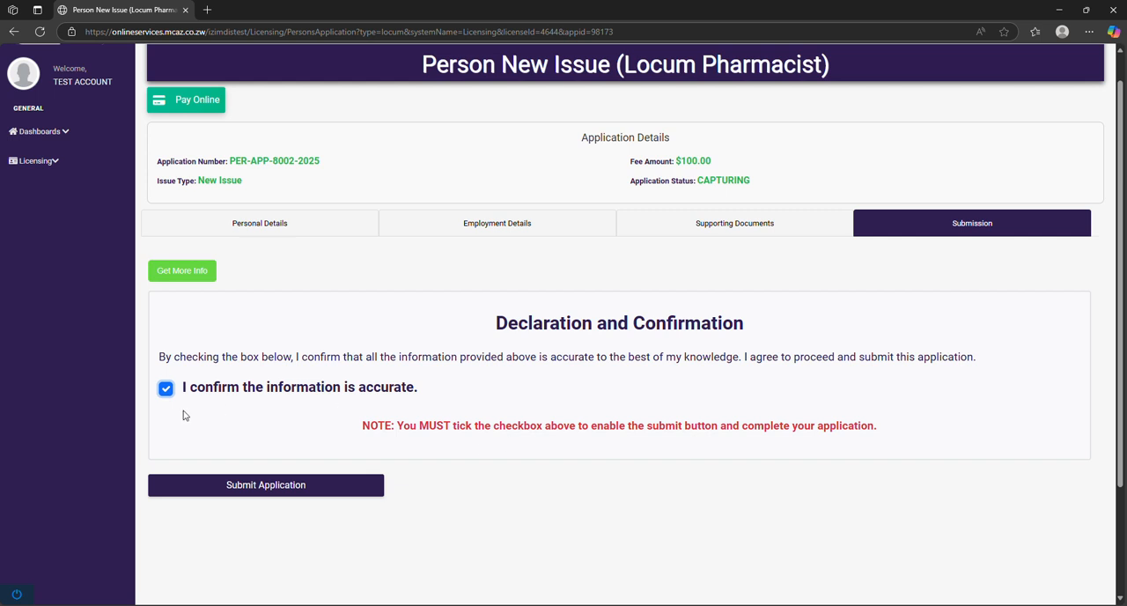
pyautogui.click(167, 390)
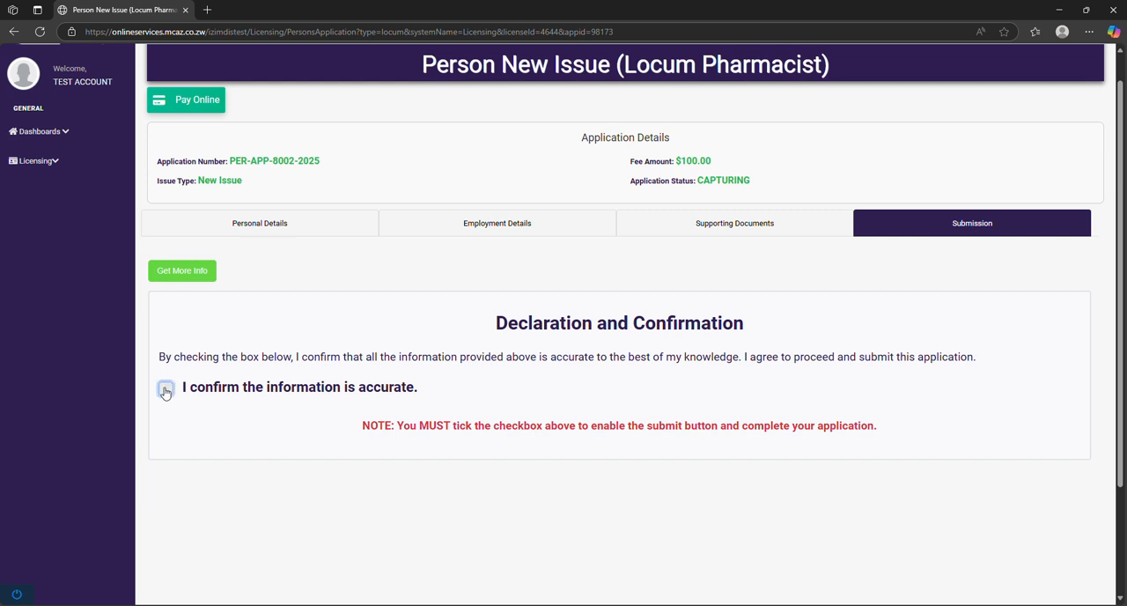
pyautogui.click(166, 390)
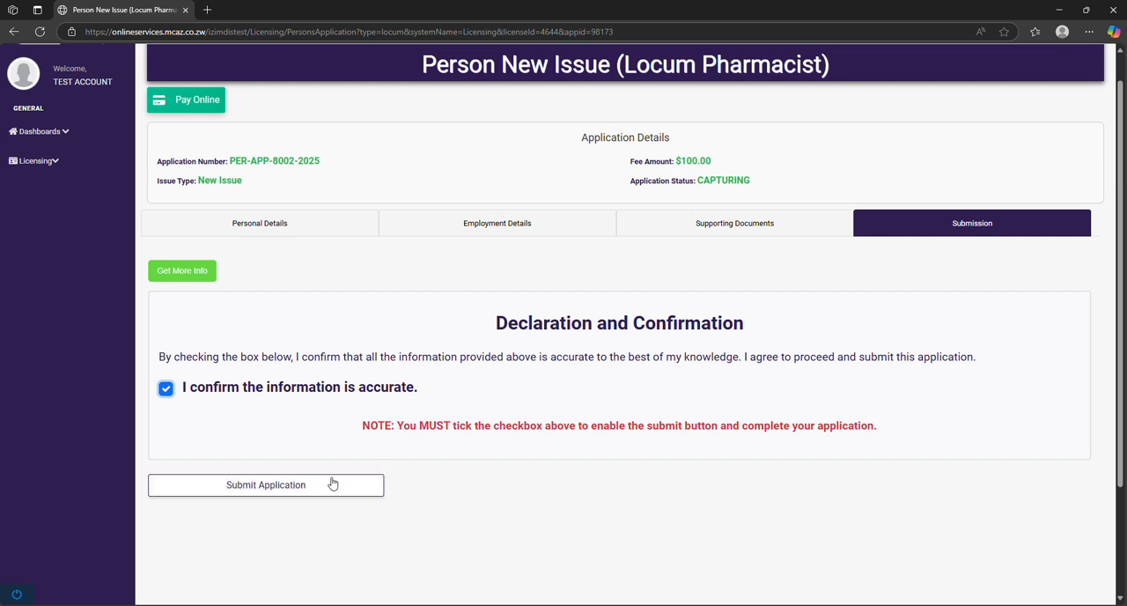
# Recheck the personal details, employment details and supporting documents, and return to the submission section
pyautogui.click(310, 227)
pyautogui.click(518, 226)
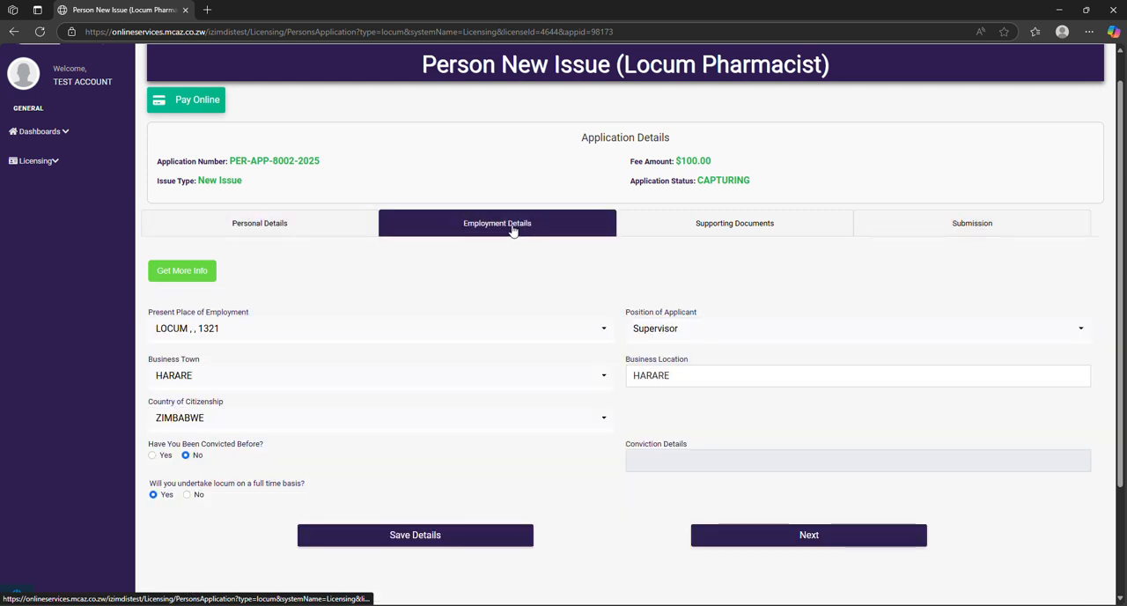
pyautogui.click(761, 230)
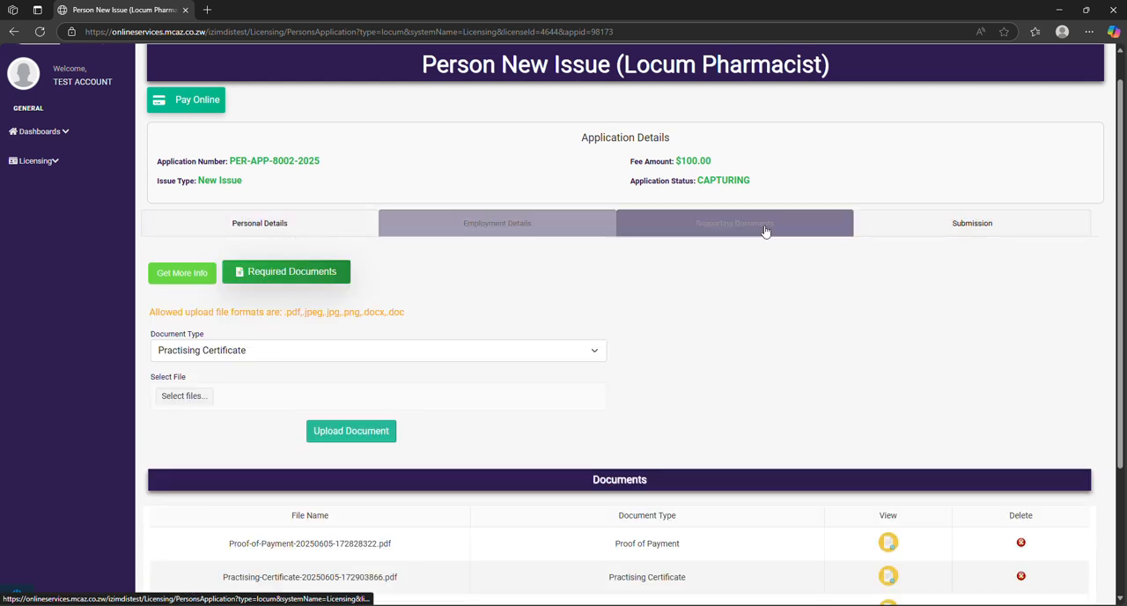
pyautogui.click(930, 234)
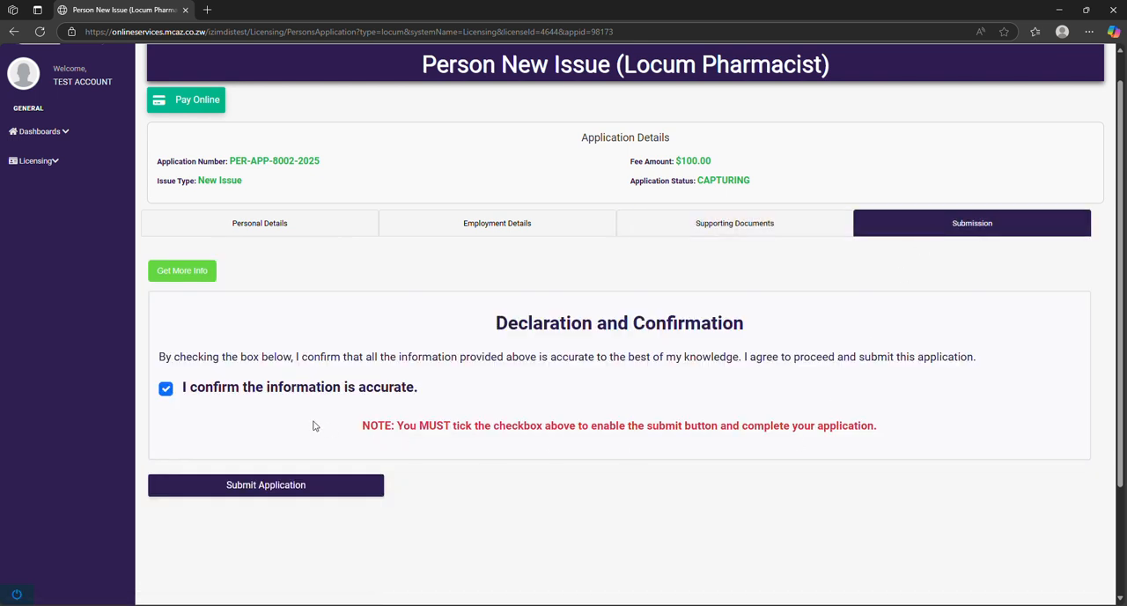
# Submit the locum pharmacist application and acknowledge the submission
pyautogui.click(297, 487)
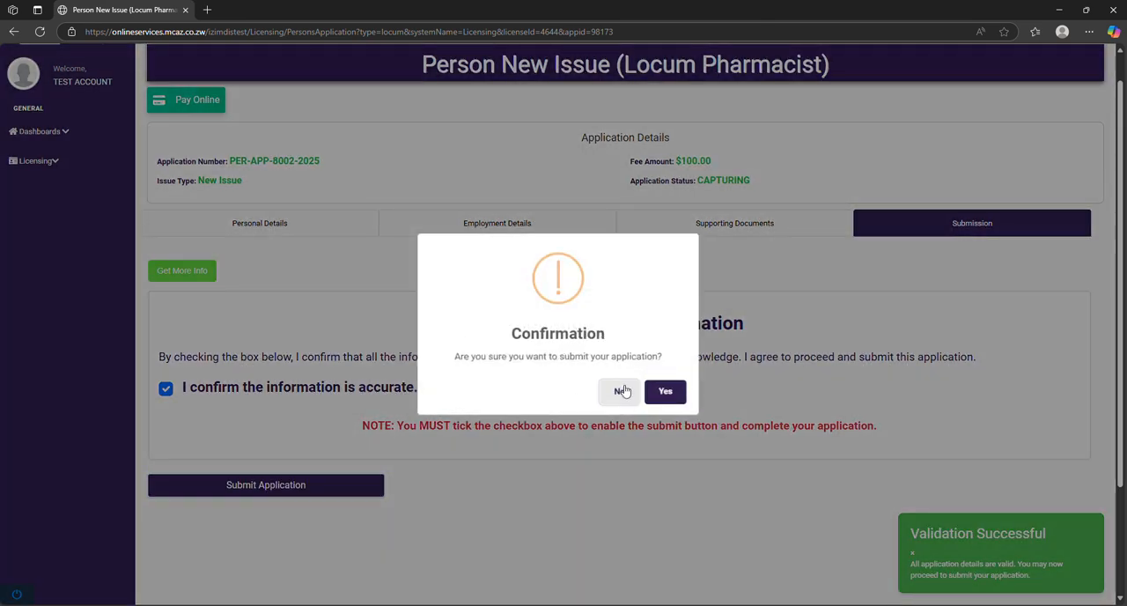
pyautogui.click(665, 391)
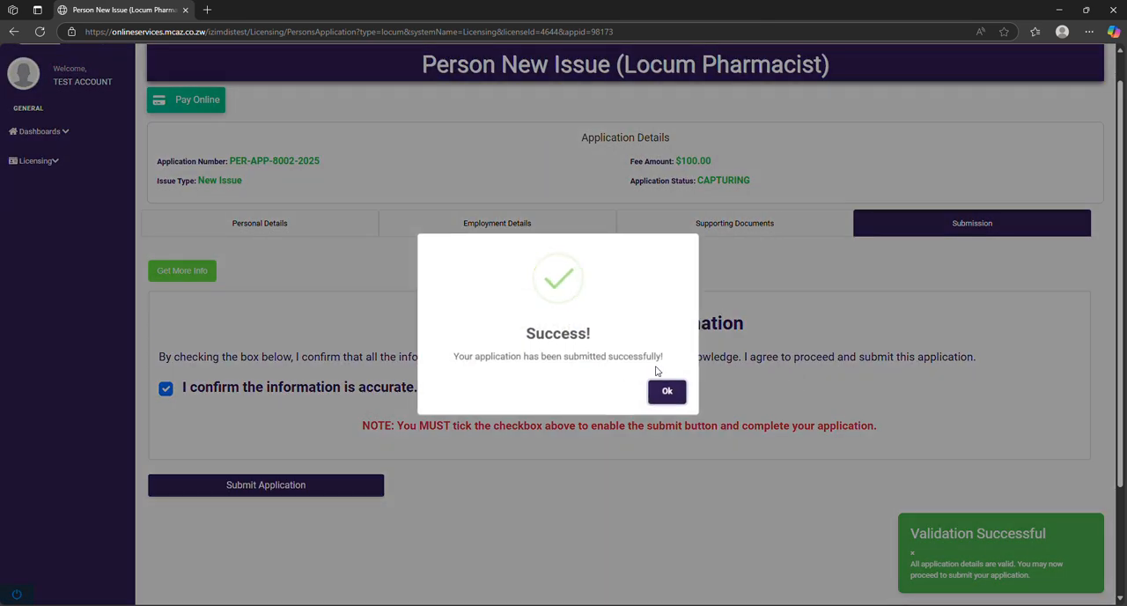
pyautogui.click(667, 391)
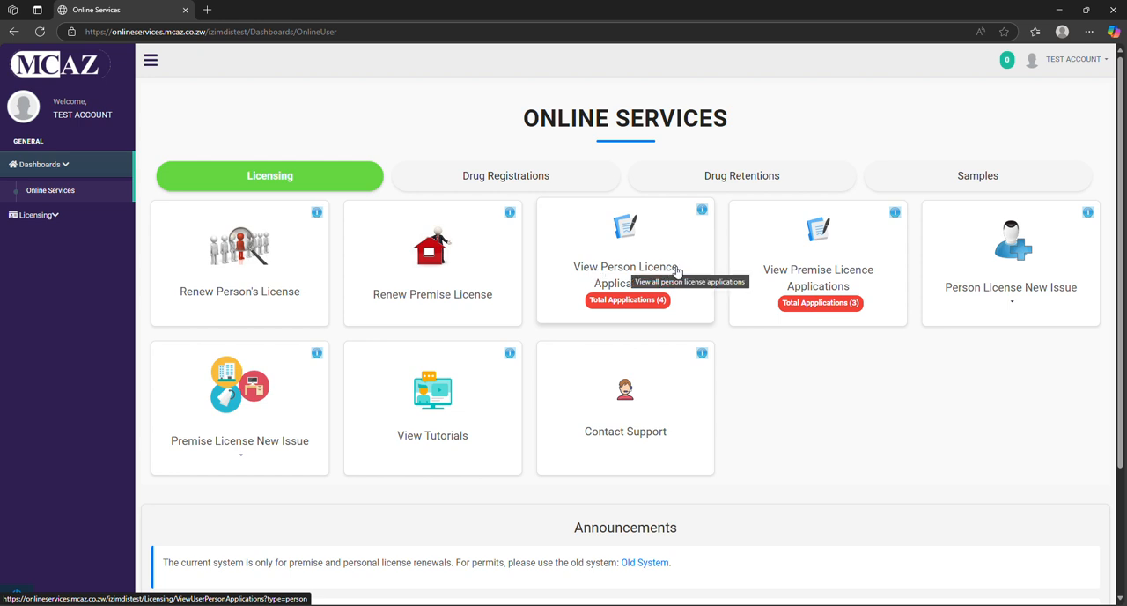
# Open the list of person licence applications and examine the status of the submitted and unfinished applications
pyautogui.click(606, 299)
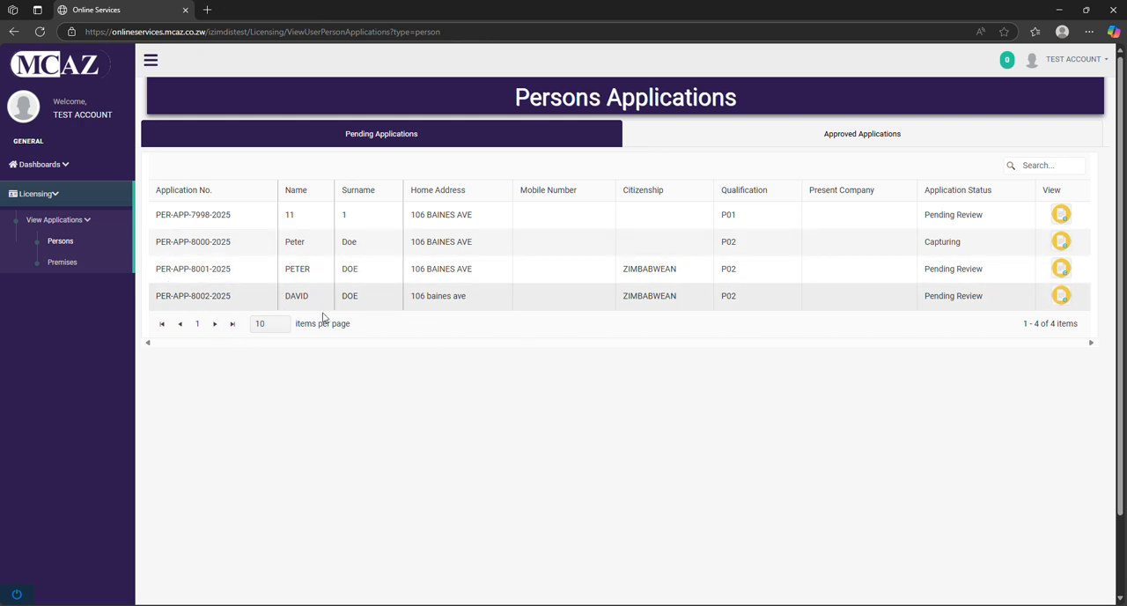
pyautogui.moveTo(148, 296); pyautogui.dragTo(923, 301)
pyautogui.click(981, 350)
pyautogui.click(691, 486)
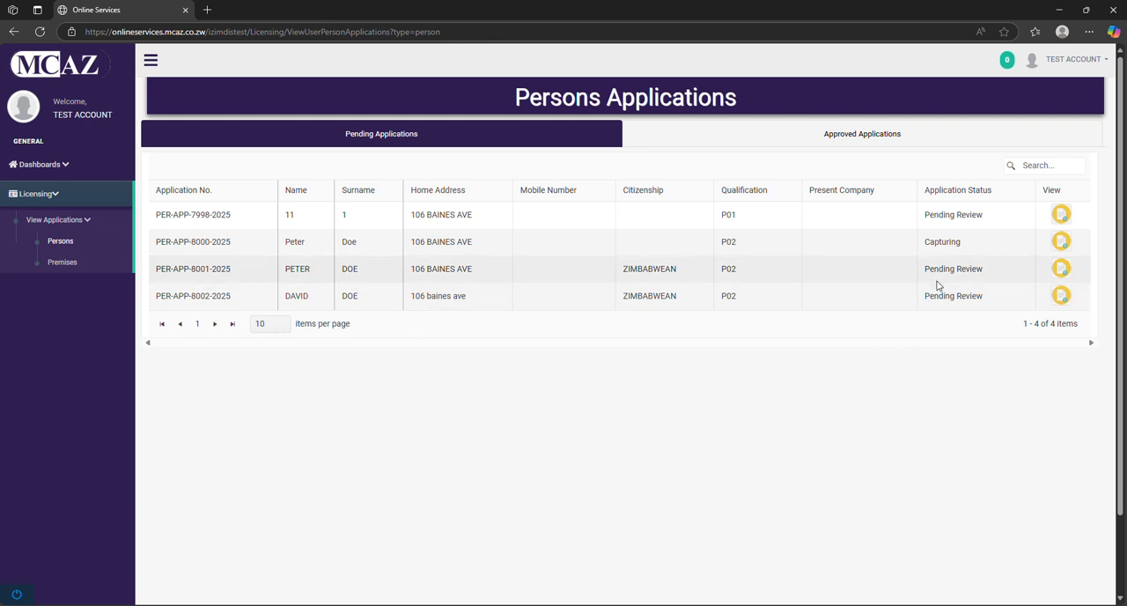
pyautogui.moveTo(977, 233); pyautogui.dragTo(916, 247)
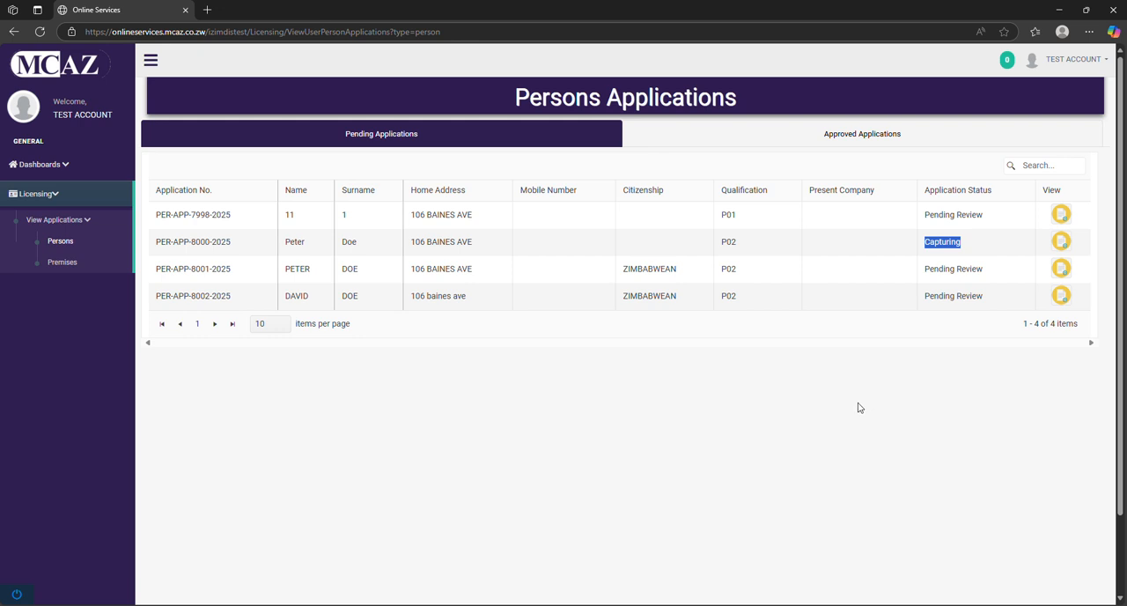
# Check the application status of the two most recent person applications in the pending list
pyautogui.moveTo(986, 272); pyautogui.dragTo(924, 299)
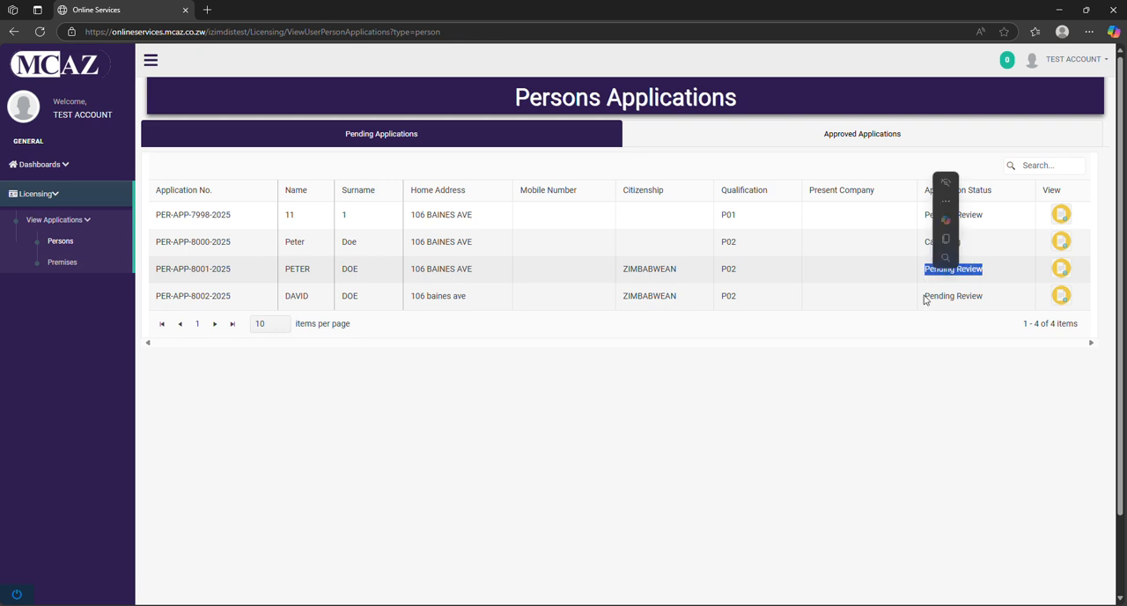
pyautogui.click(926, 372)
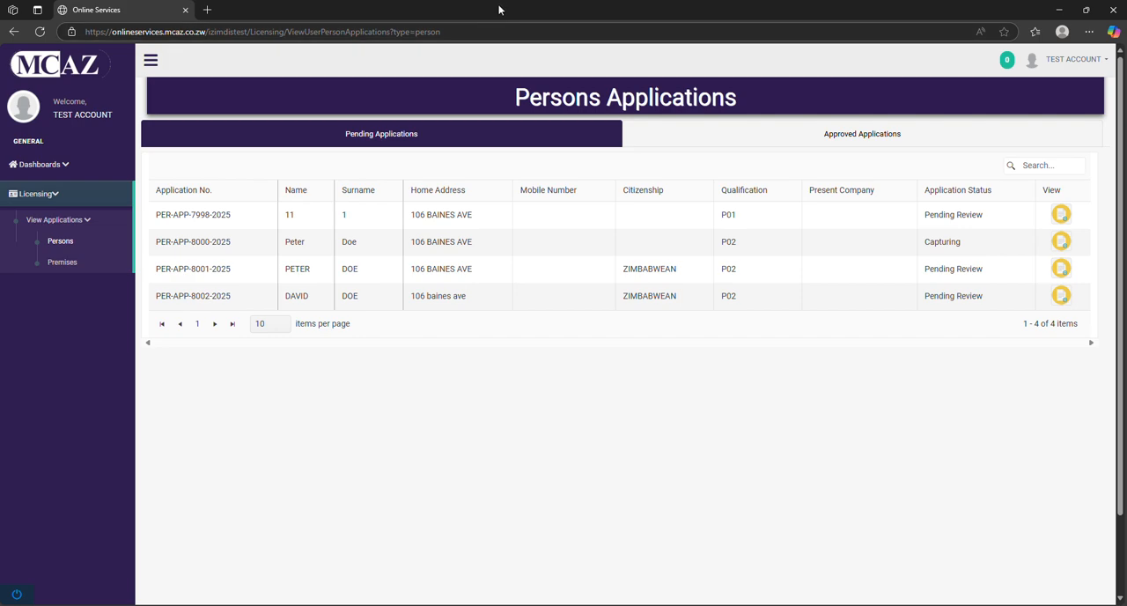
# Switch to the Outlook message about the new person application and read its submission notice, checking the quoted application number
pyautogui.hotkey('alt', 'Tab')
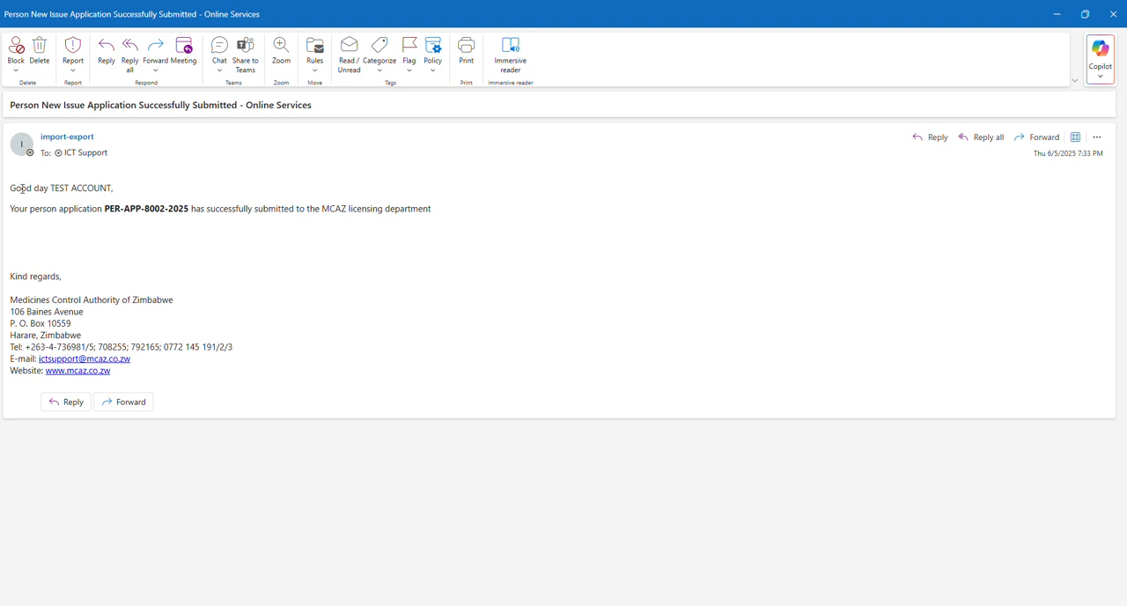
pyautogui.moveTo(16, 187); pyautogui.dragTo(108, 188)
pyautogui.click(176, 196)
pyautogui.moveTo(22, 208); pyautogui.dragTo(211, 209)
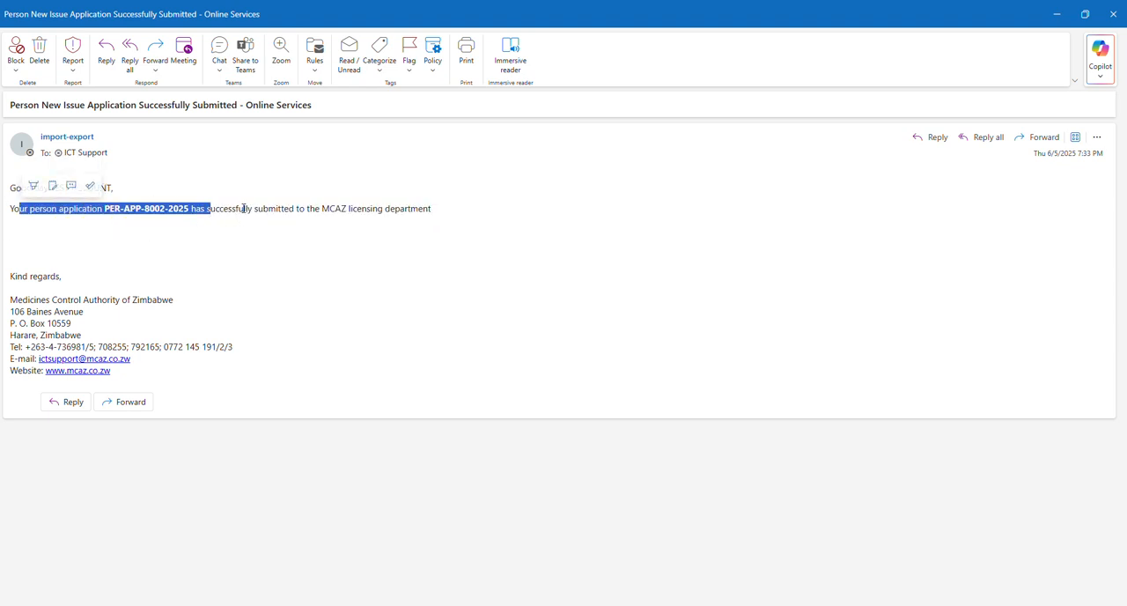
pyautogui.click(379, 230)
pyautogui.moveTo(104, 209); pyautogui.dragTo(192, 209)
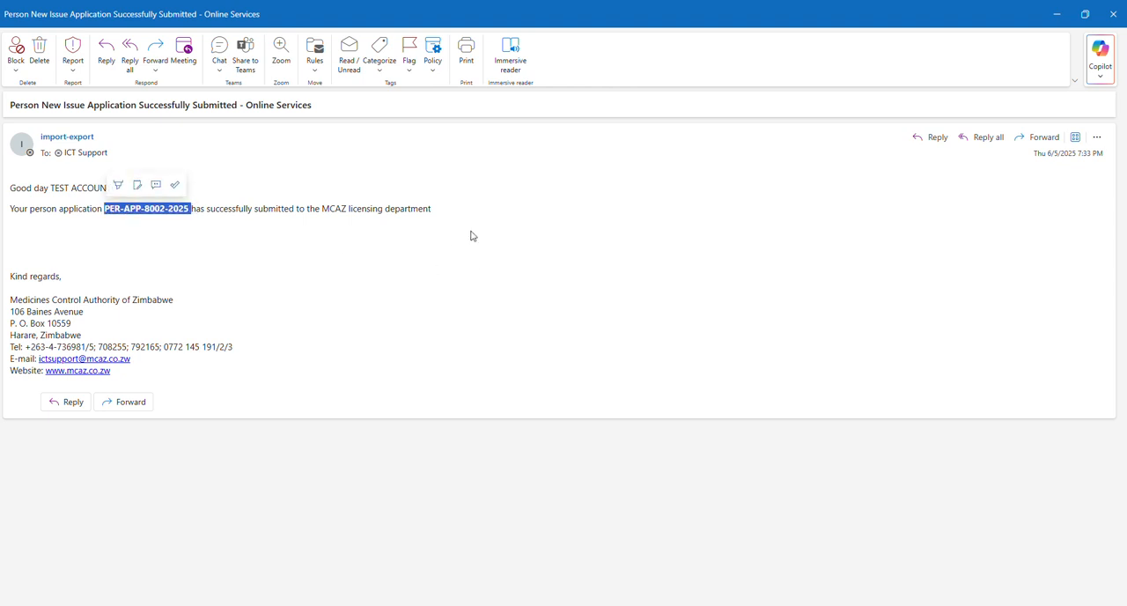
pyautogui.click(548, 220)
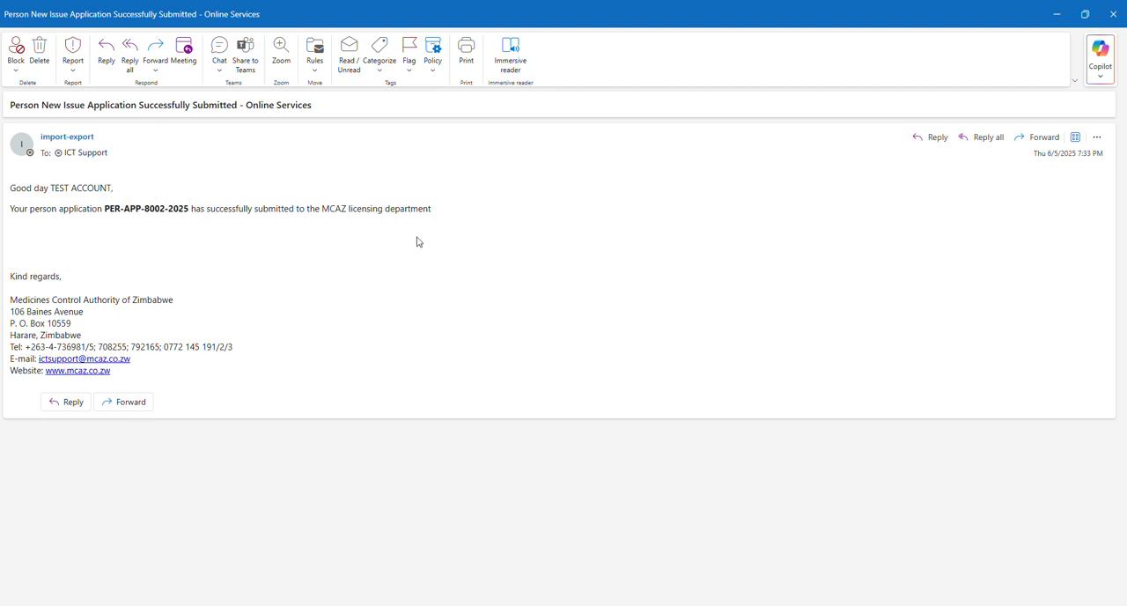